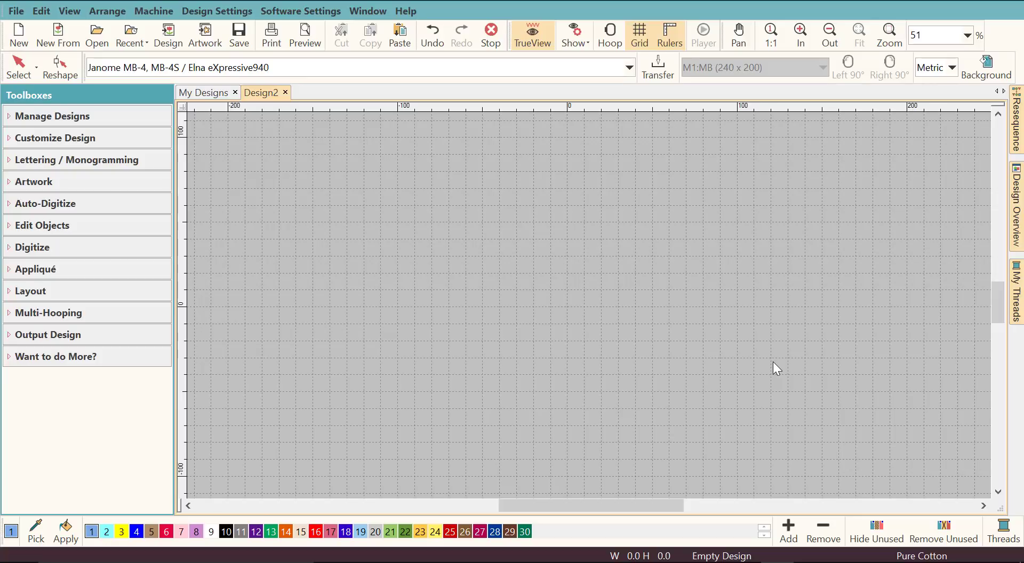
Display the M1:MB (240 x 200) hoop outline on the blank Design2 canvas
click(611, 35)
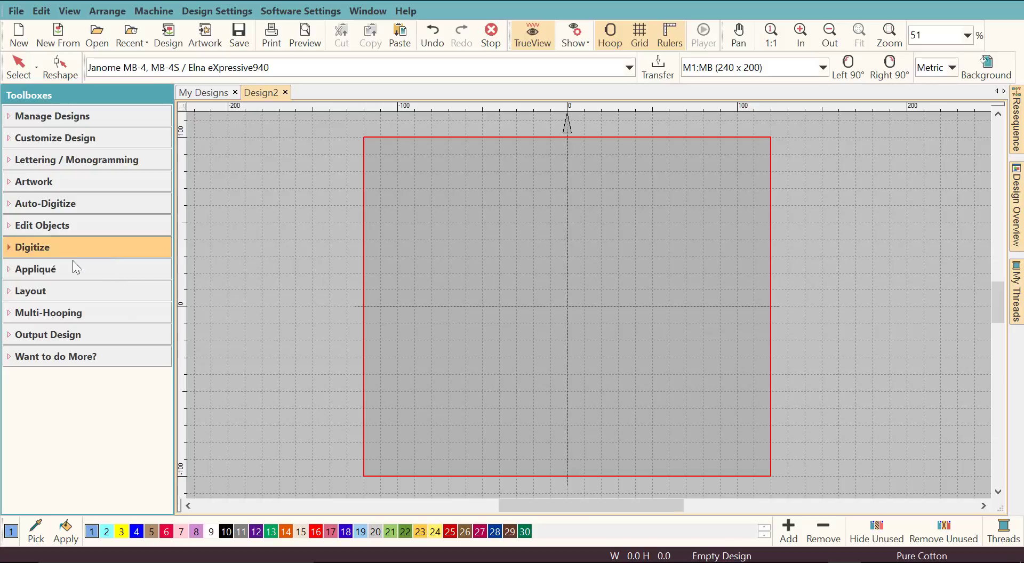
Draw a 181.8 x 181.7 mm circle centred in the hoop with the Circle / Oval tool
click(10, 253)
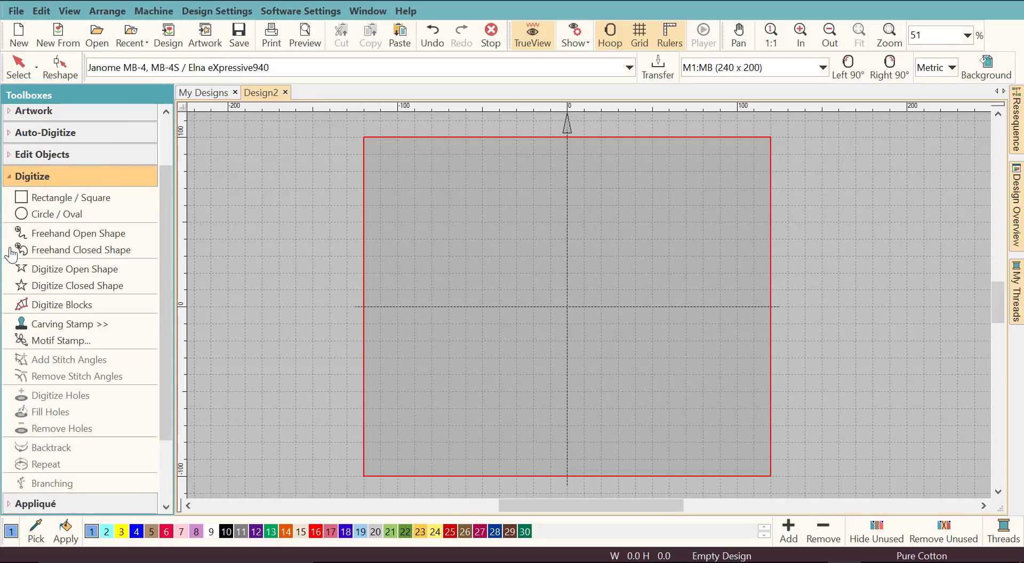
click(46, 219)
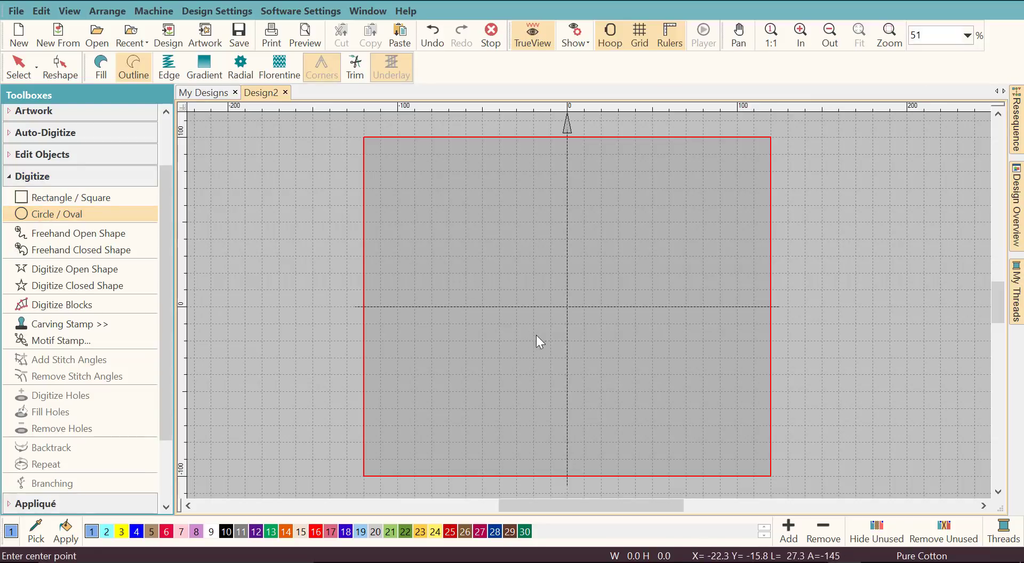
click(566, 307)
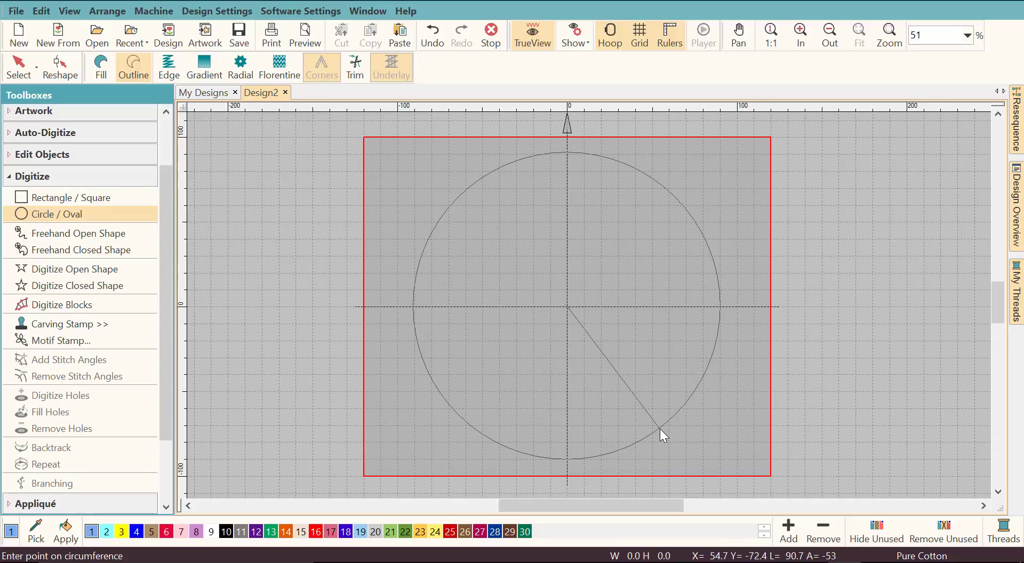
click(660, 430)
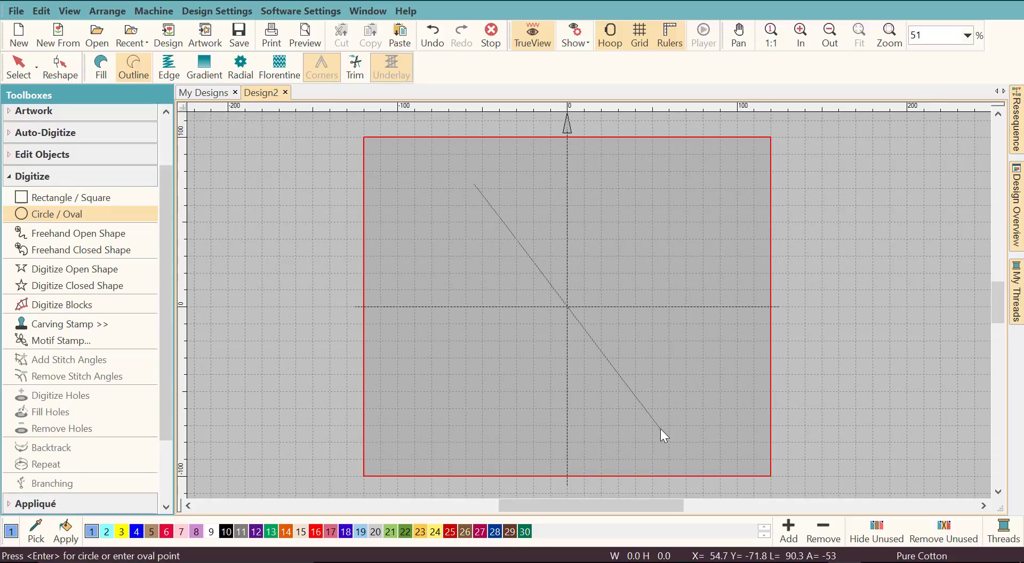
key(Return)
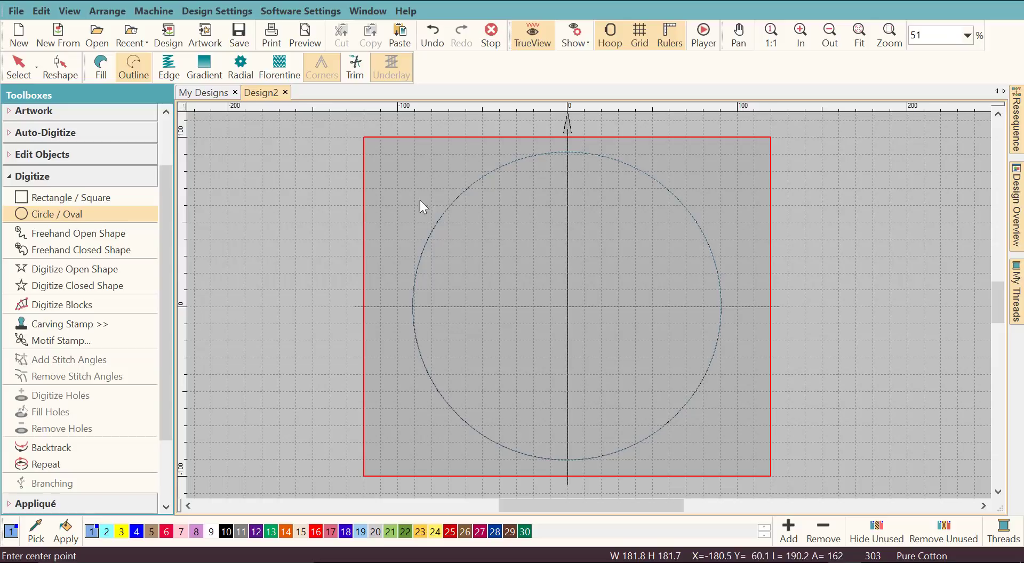
Set the circle outline's running stitch length to 5 mm, reducing the design to 144 stitches
click(440, 219)
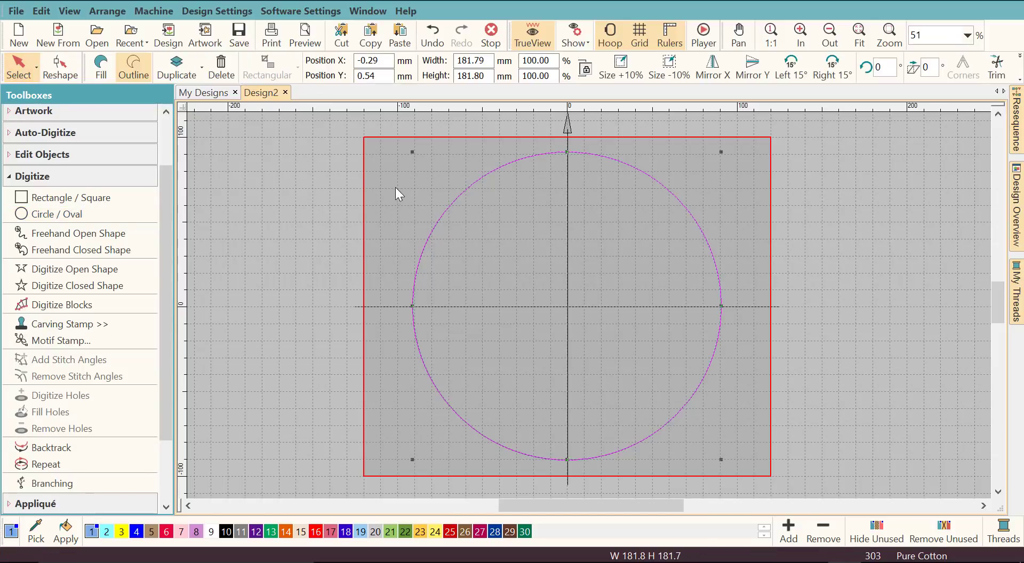
double_click(453, 201)
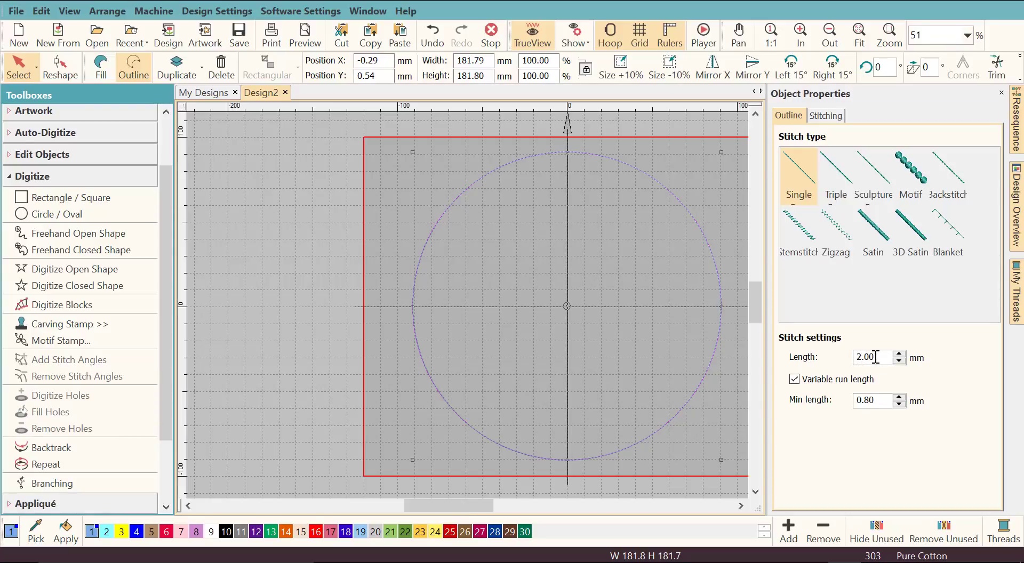
double_click(856, 357)
text(5)
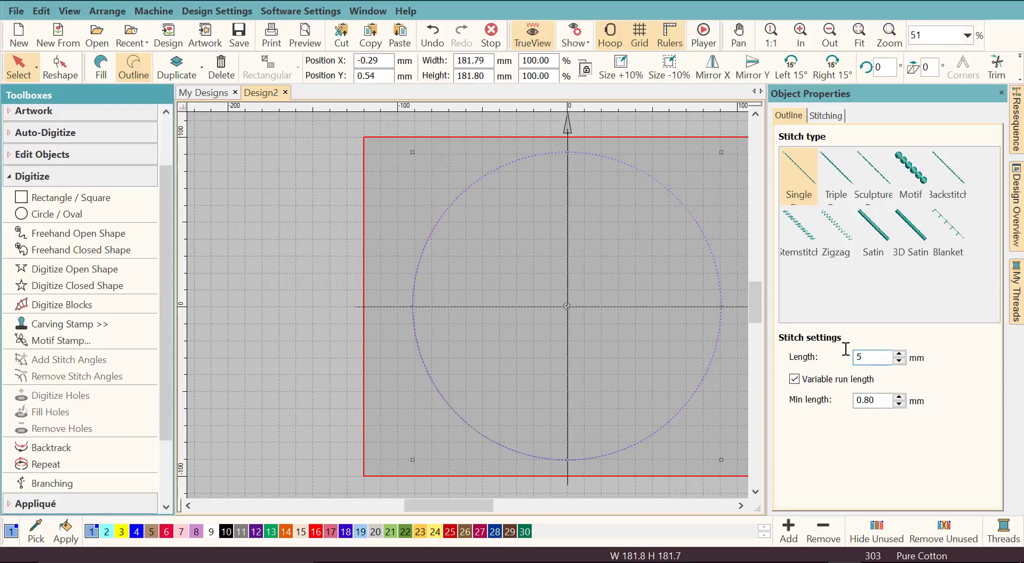
key(Return)
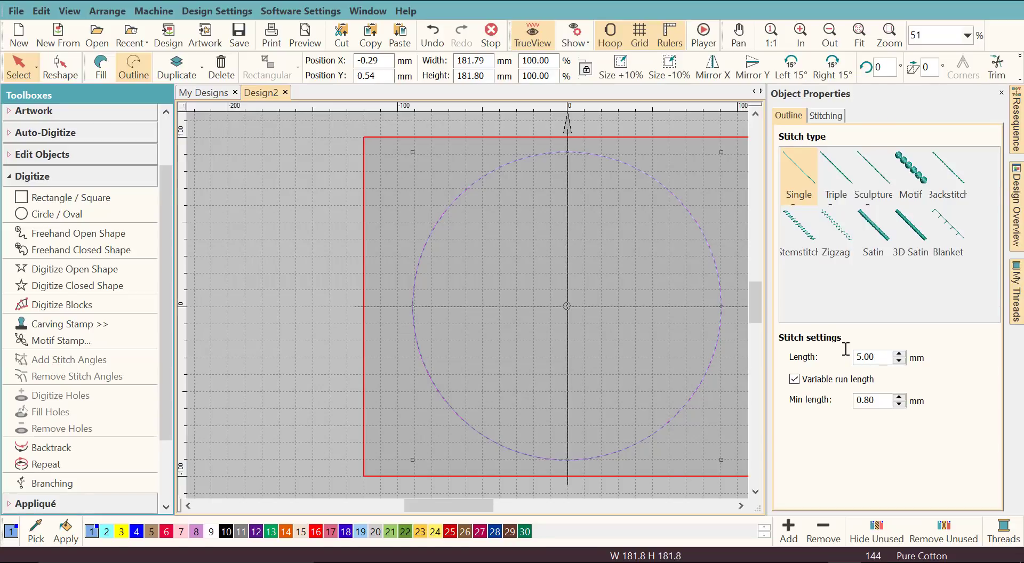
drag(456, 506, 465, 507)
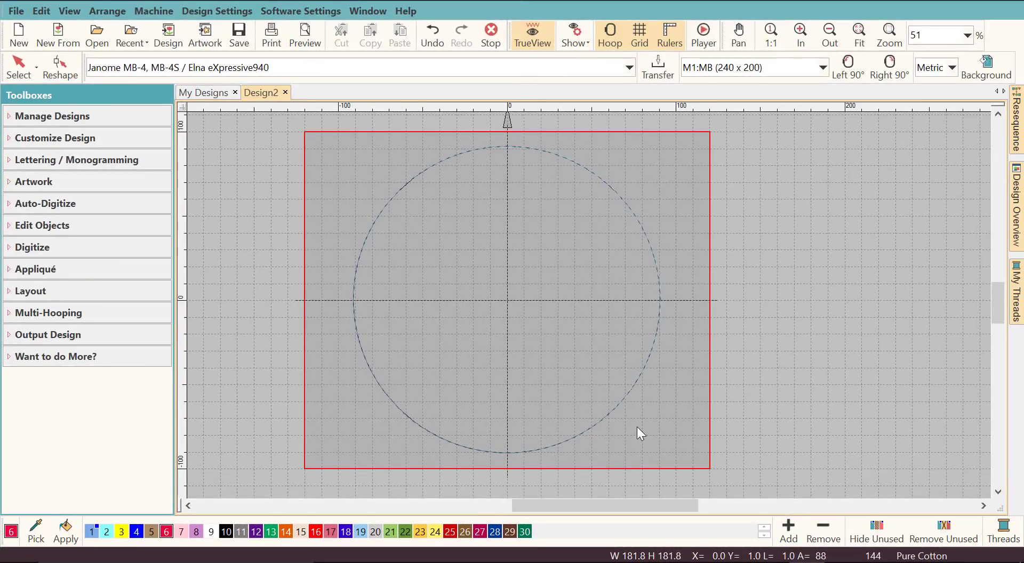
Open Snowflake.EMB from the My Designs library as its own tab
click(208, 95)
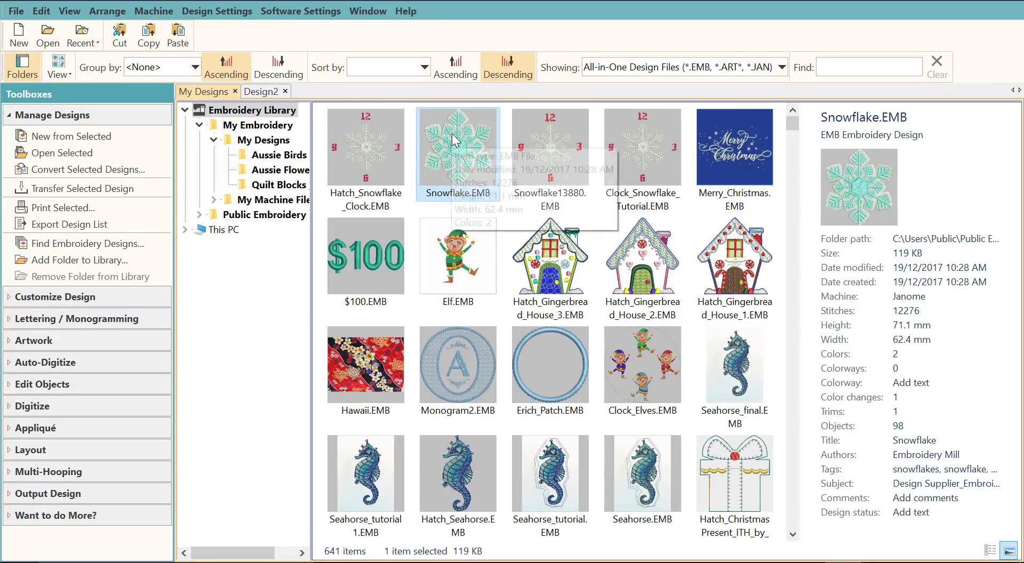
double_click(452, 133)
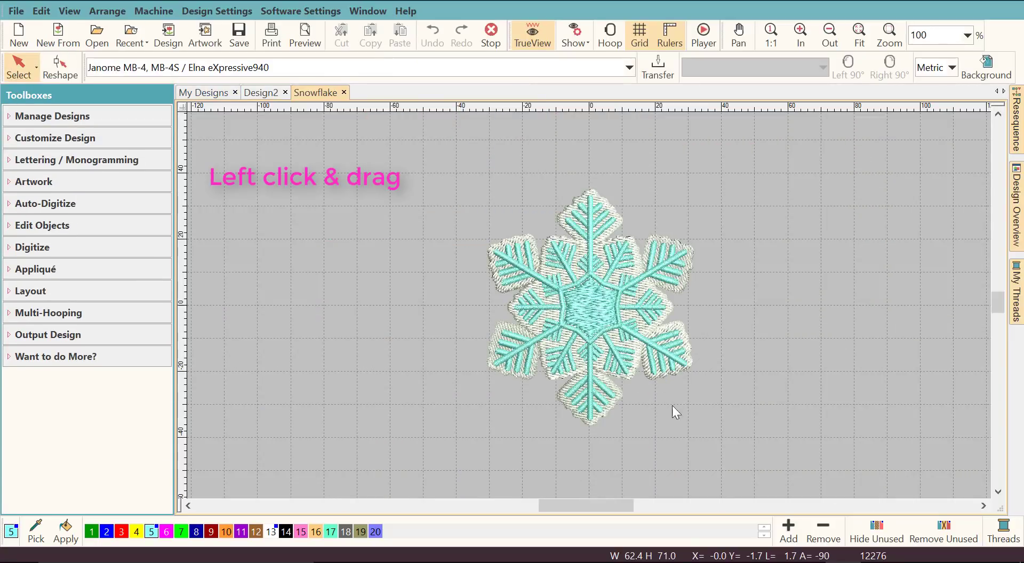
Copy the snowflake into Design2's circle and enlarge it to 197% (122.15 x 140.20 mm)
drag(738, 454, 734, 459)
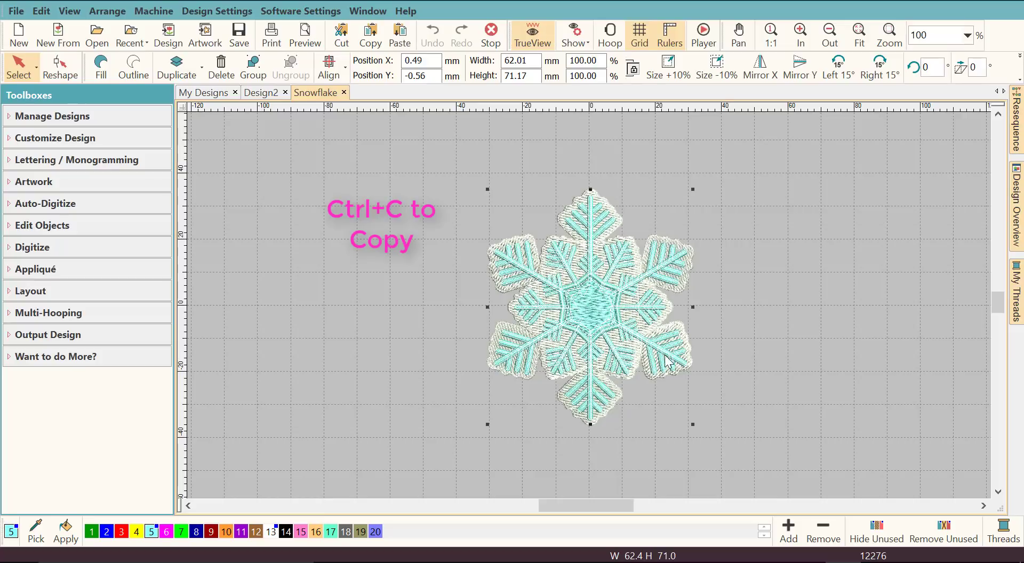
key(ctrl+c)
click(269, 94)
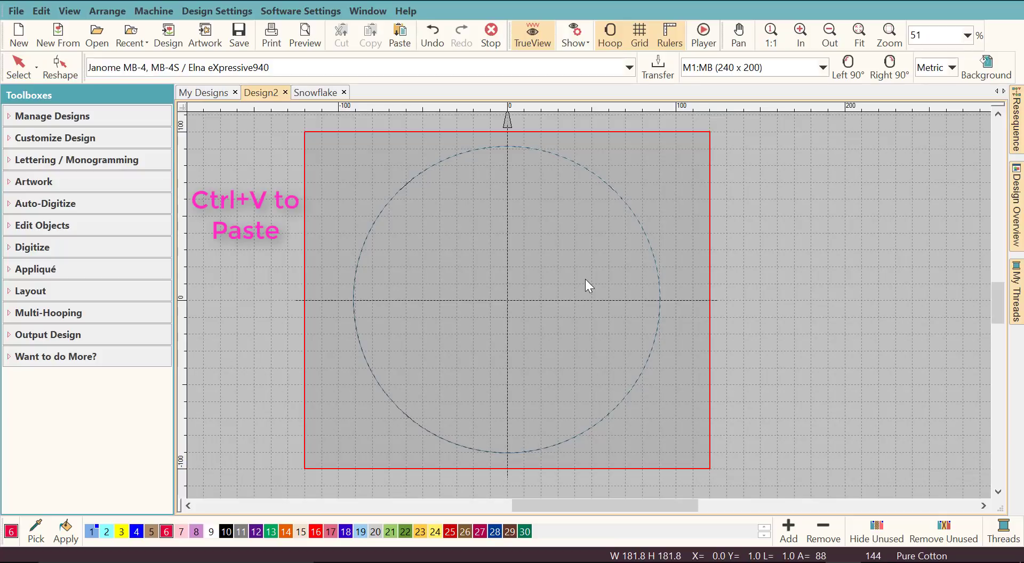
key(ctrl+v)
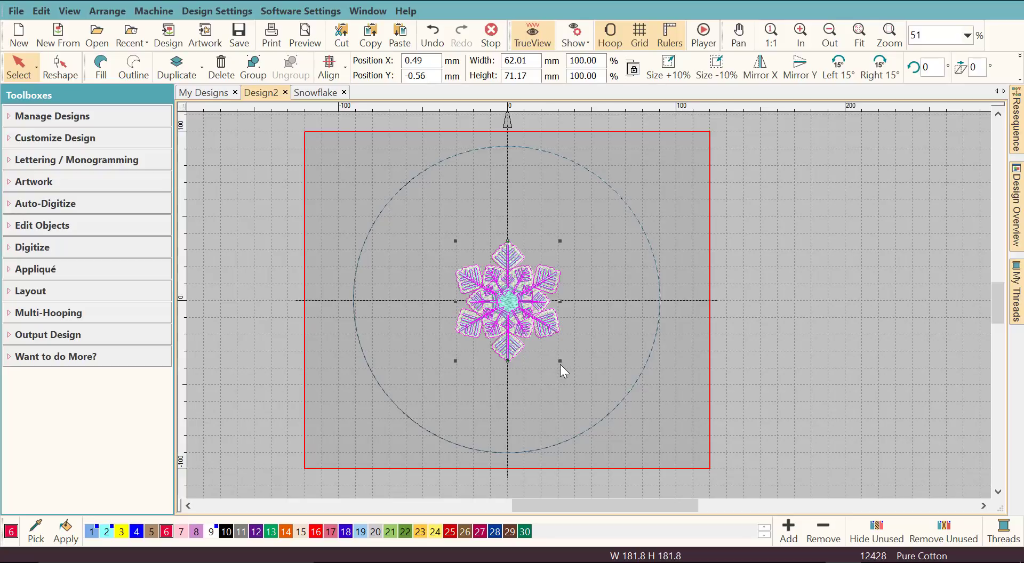
drag(560, 362, 621, 420)
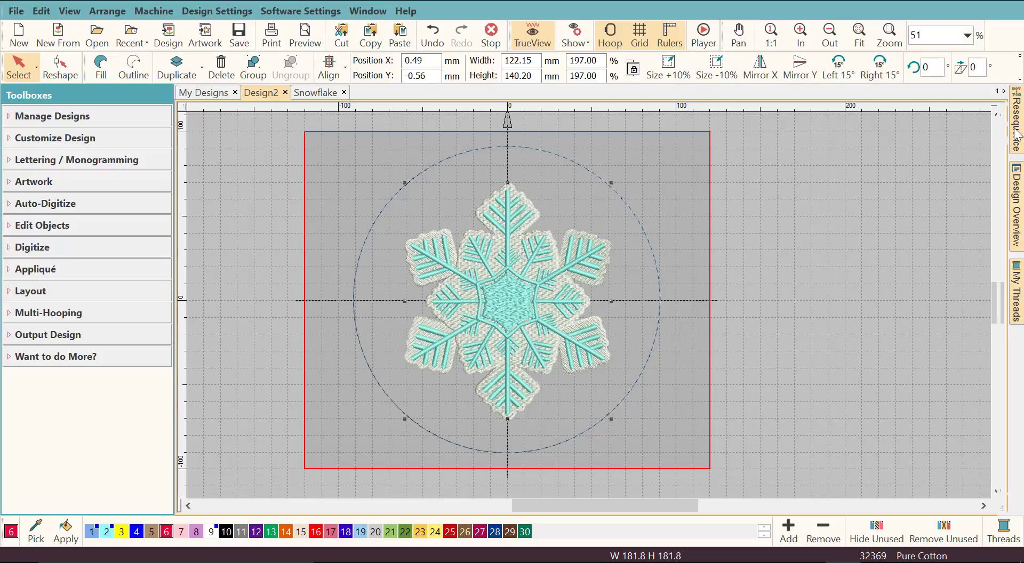
Delete the snowflake's white thread 209 edging objects using Resequence
mouse_move(1019, 132)
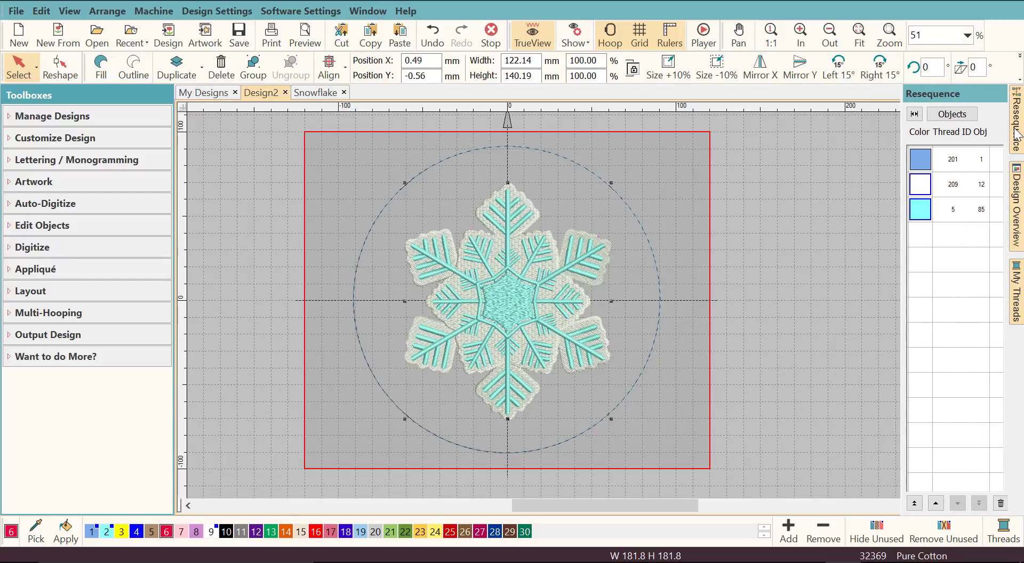
click(924, 187)
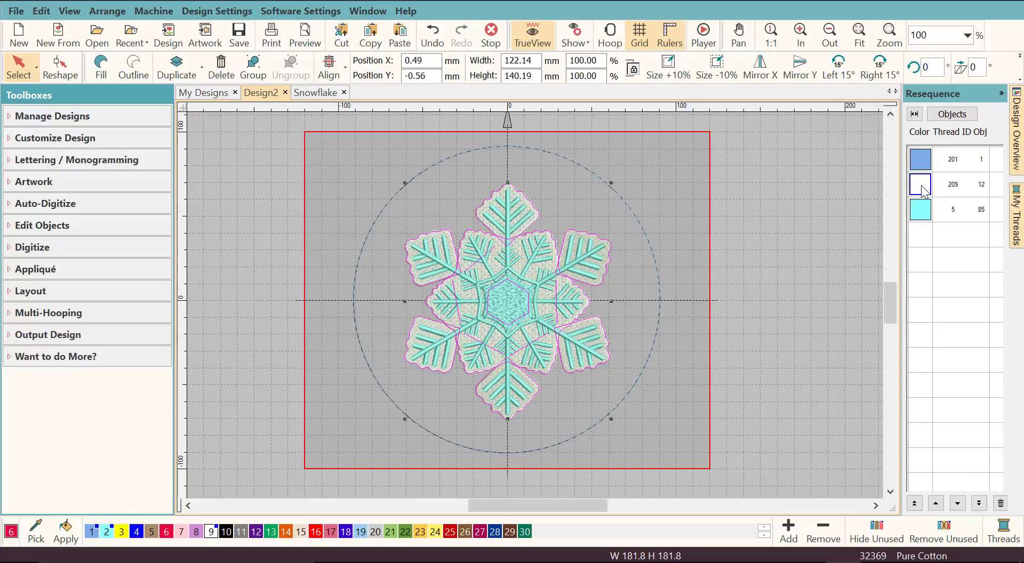
key(Delete)
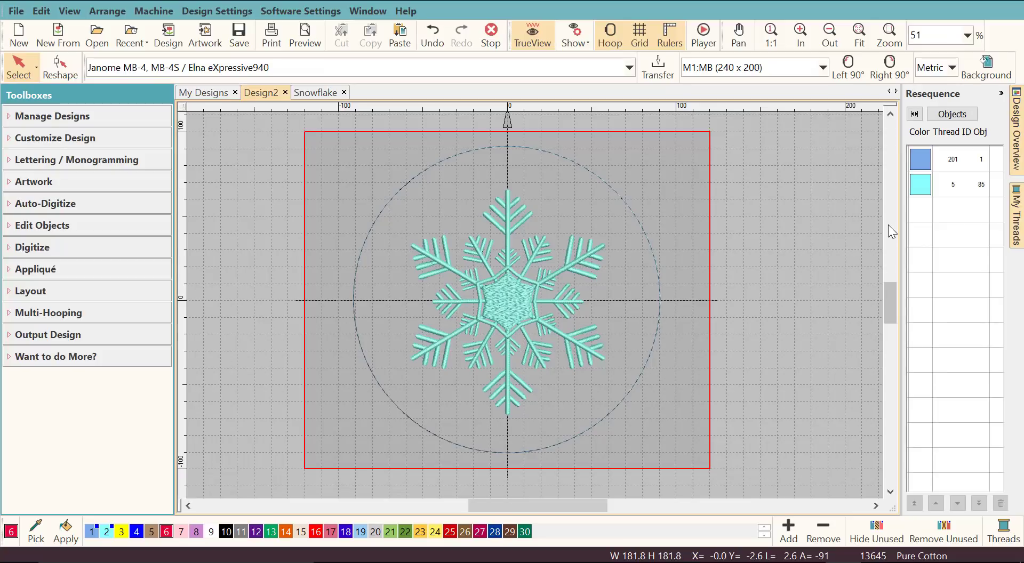
Recolour the cyan snowflake objects to white with palette swatch 9
click(922, 187)
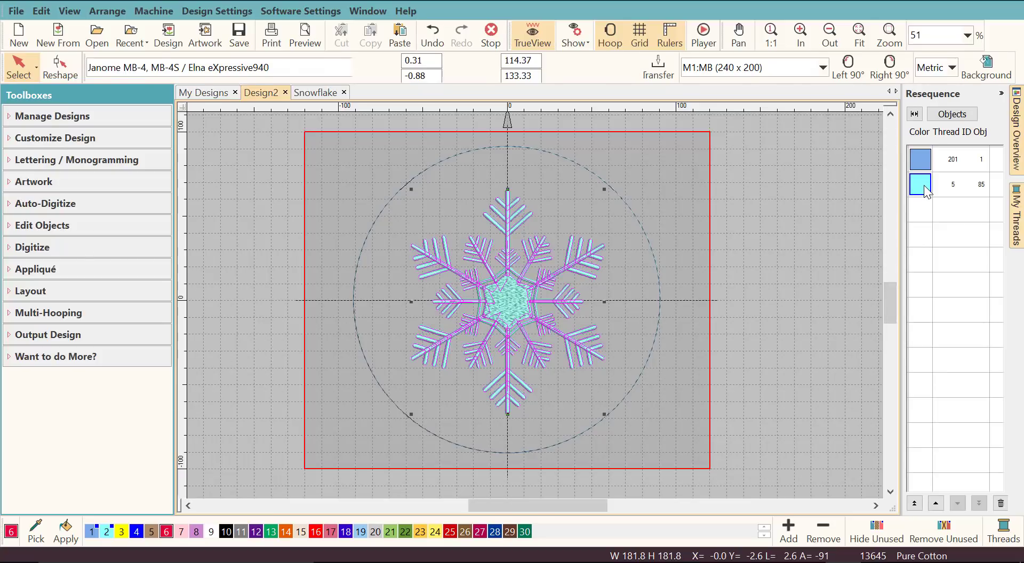
click(212, 531)
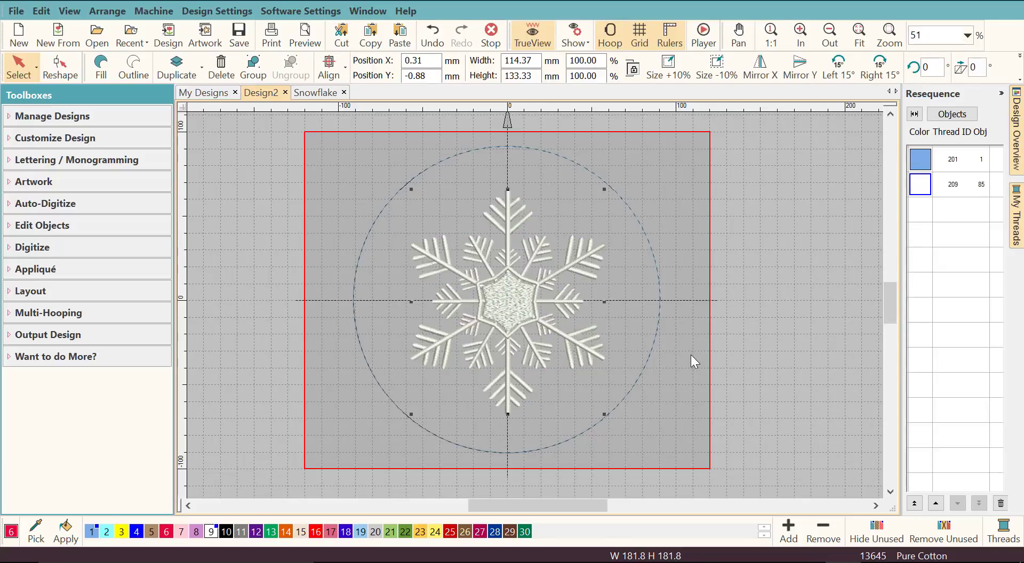
click(664, 429)
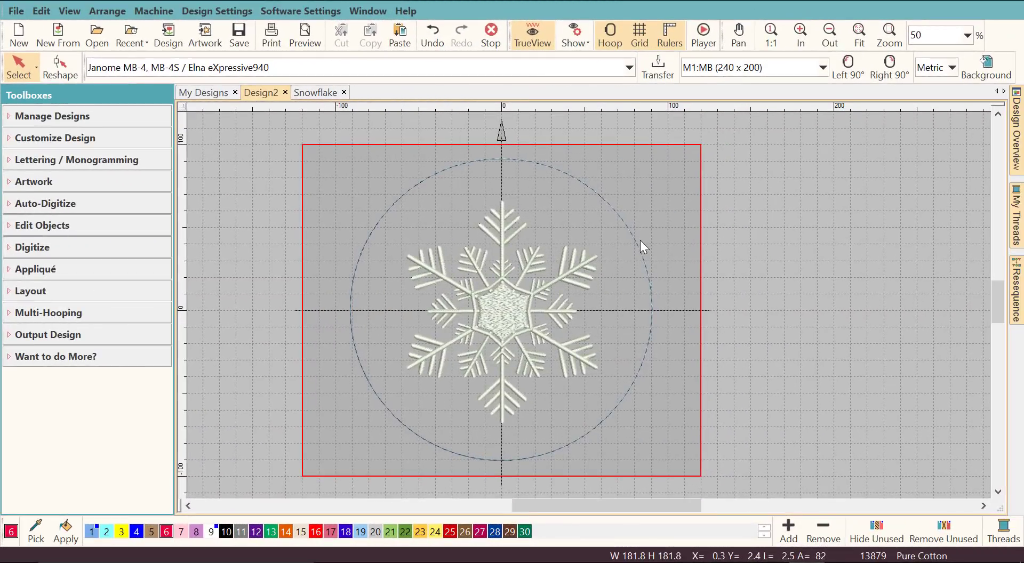
Select several snowflake arm and branch pieces on the canvas, then clear the selection
click(578, 268)
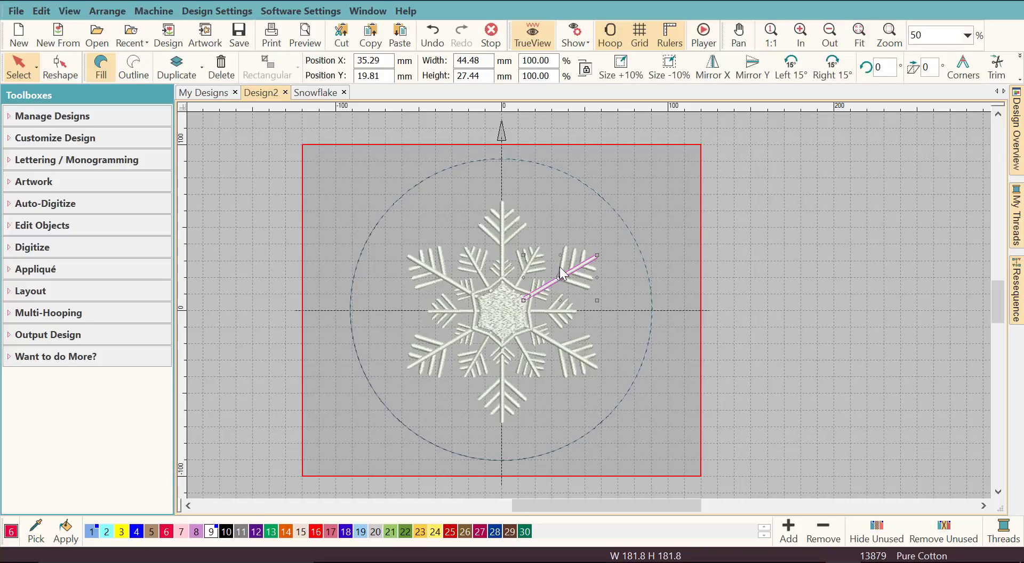
click(573, 264)
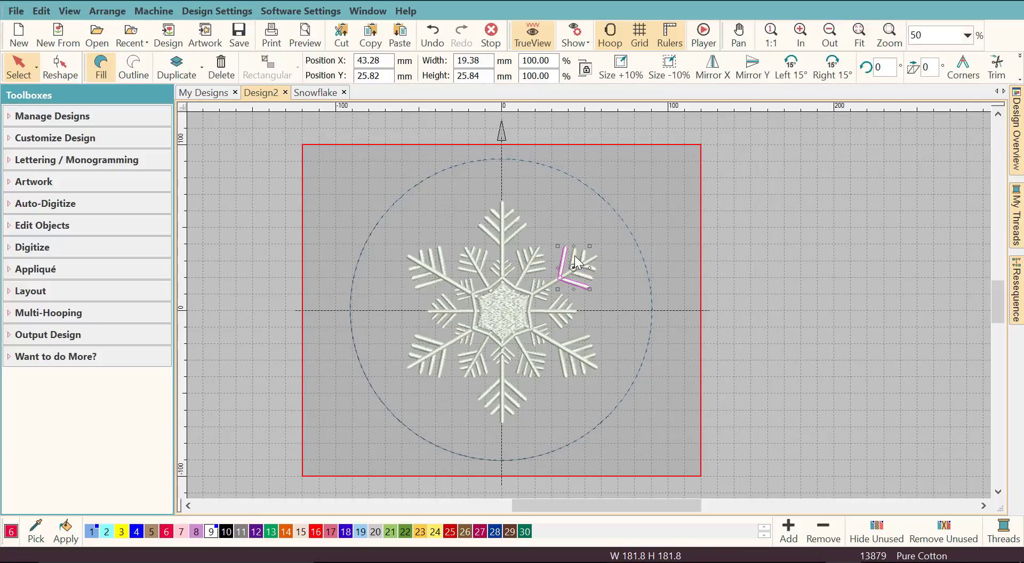
click(574, 256)
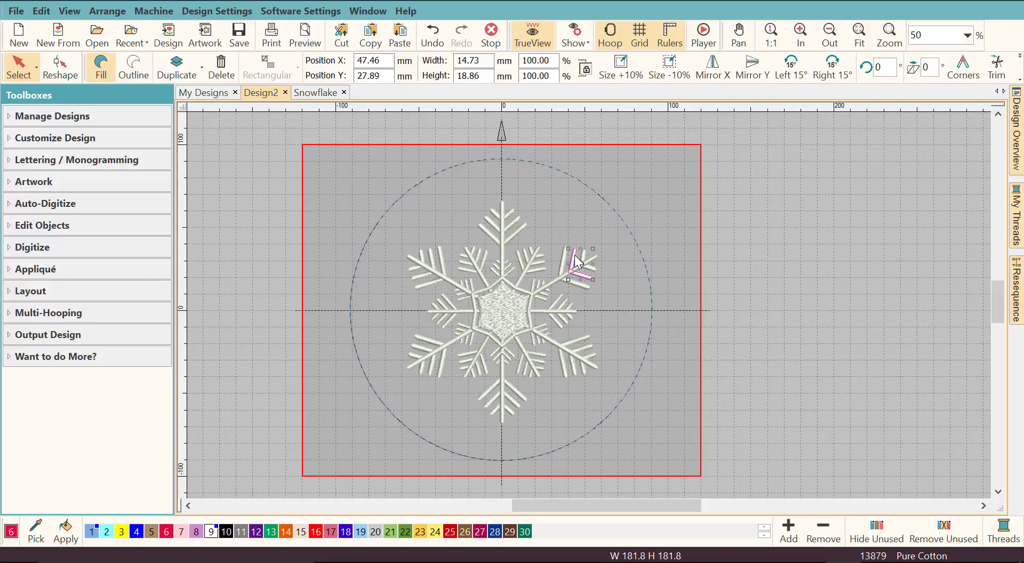
click(585, 261)
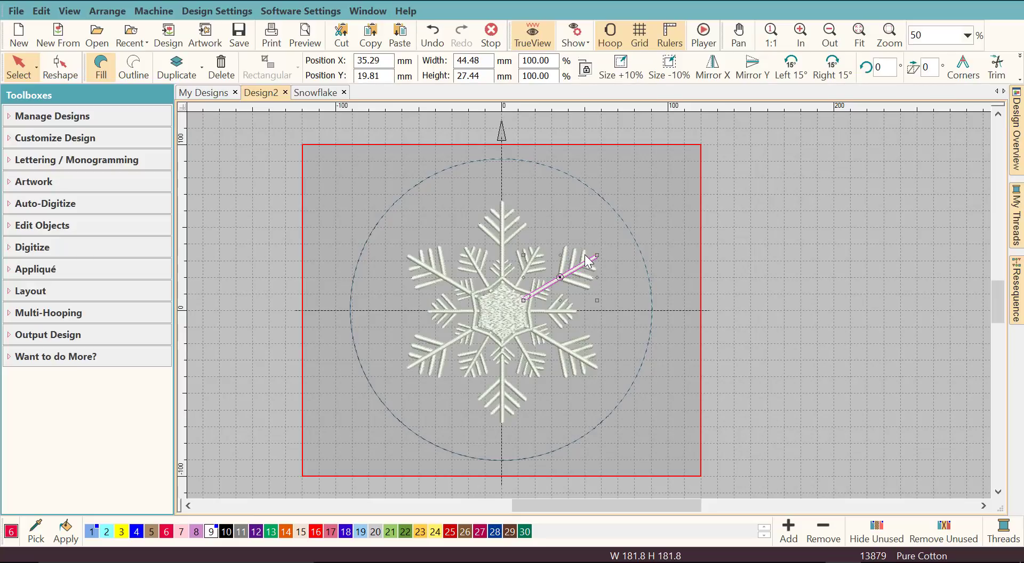
click(587, 261)
click(609, 284)
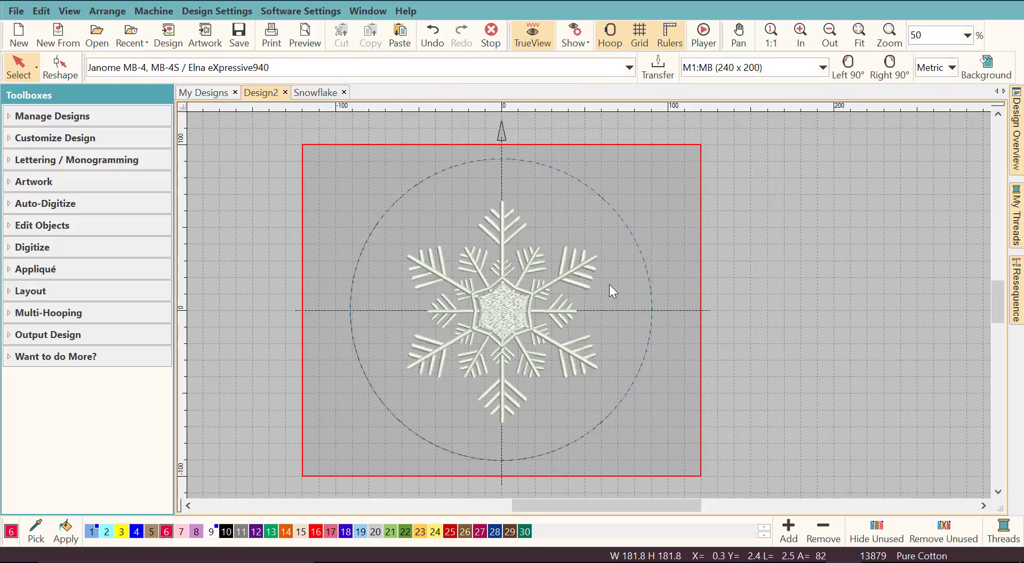
Move the centre hexagon to the end of the Resequence stitch order
click(1019, 299)
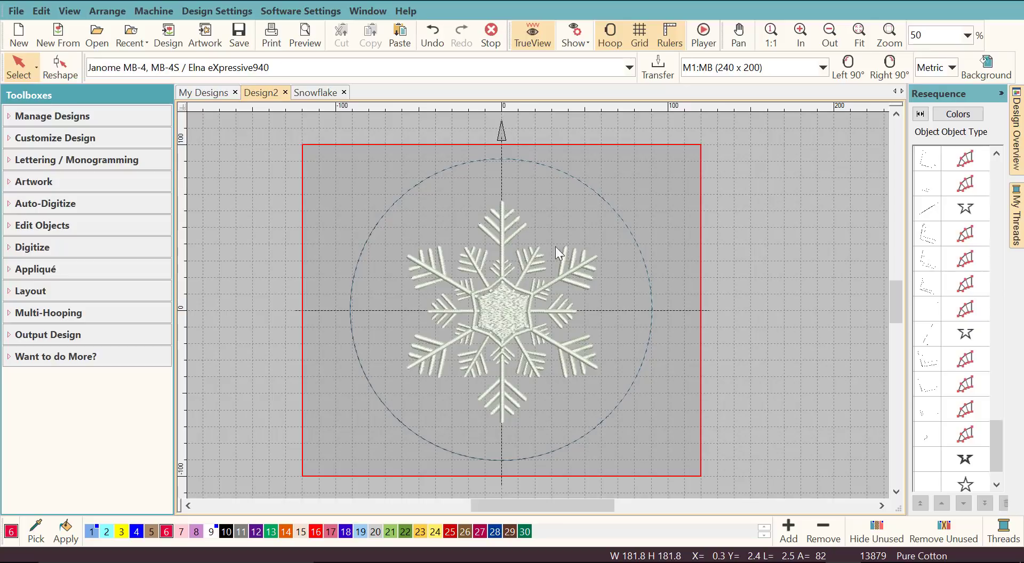
click(506, 296)
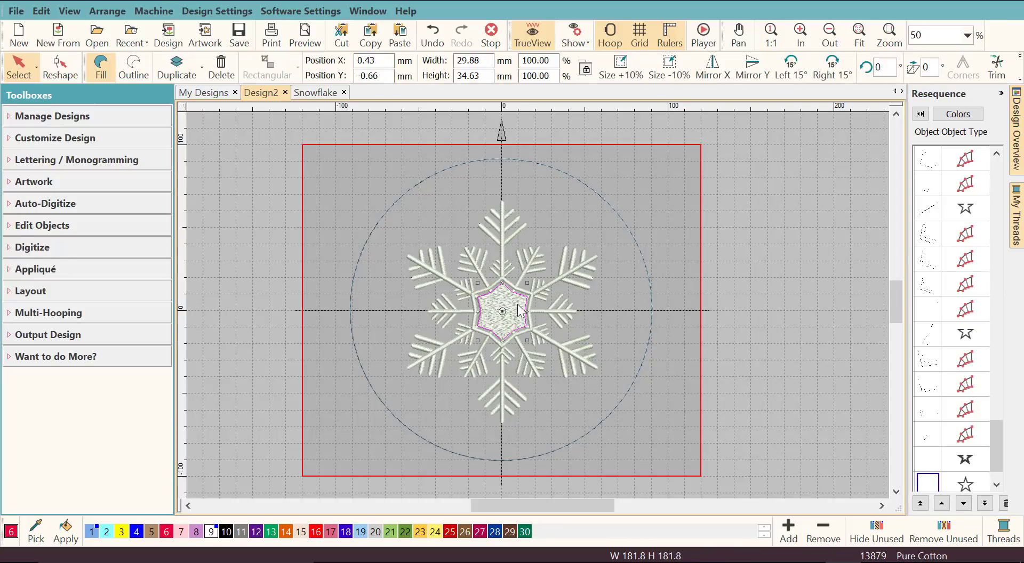
scroll(949, 407, down, 1)
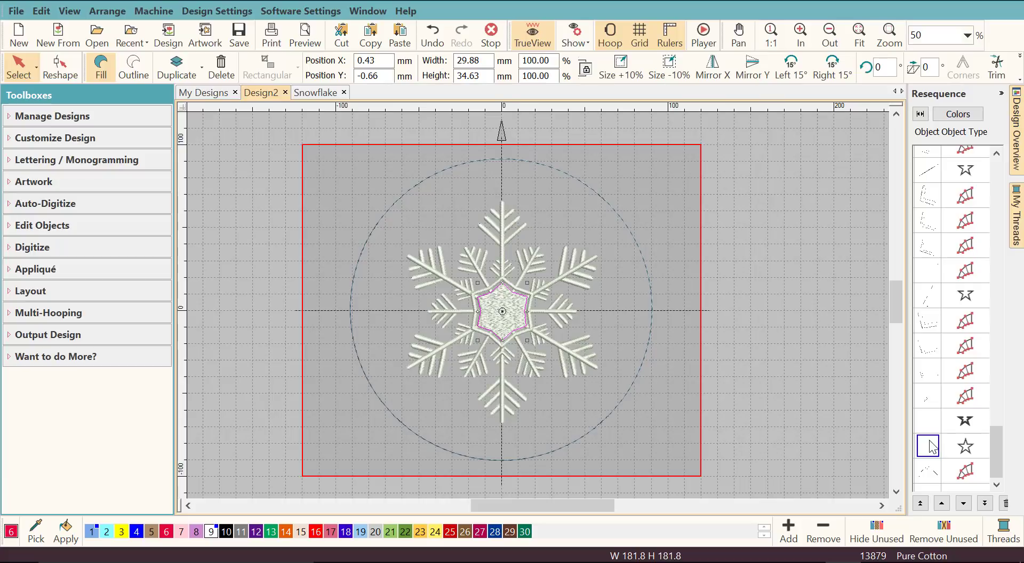
click(936, 473)
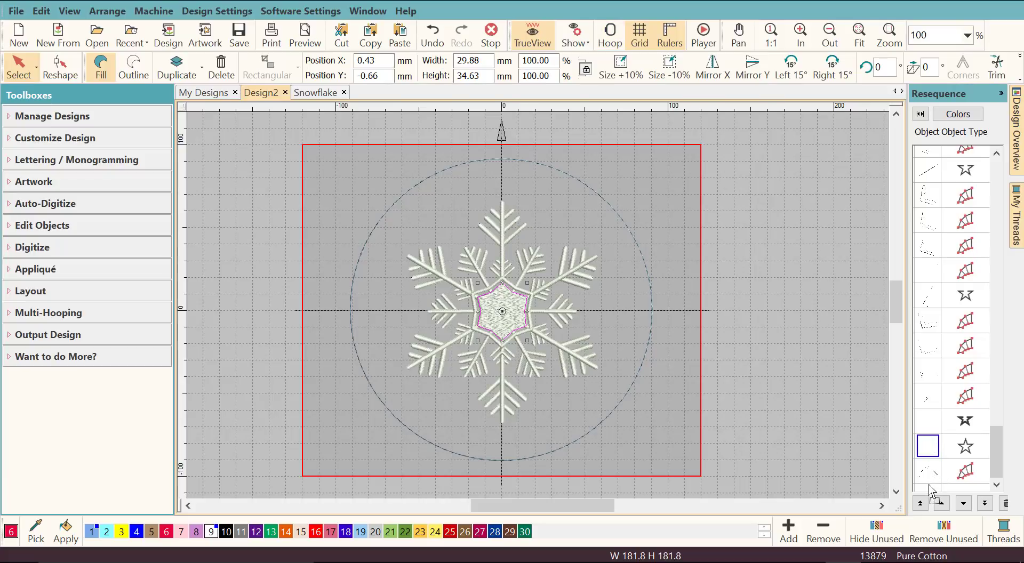
drag(933, 493, 941, 273)
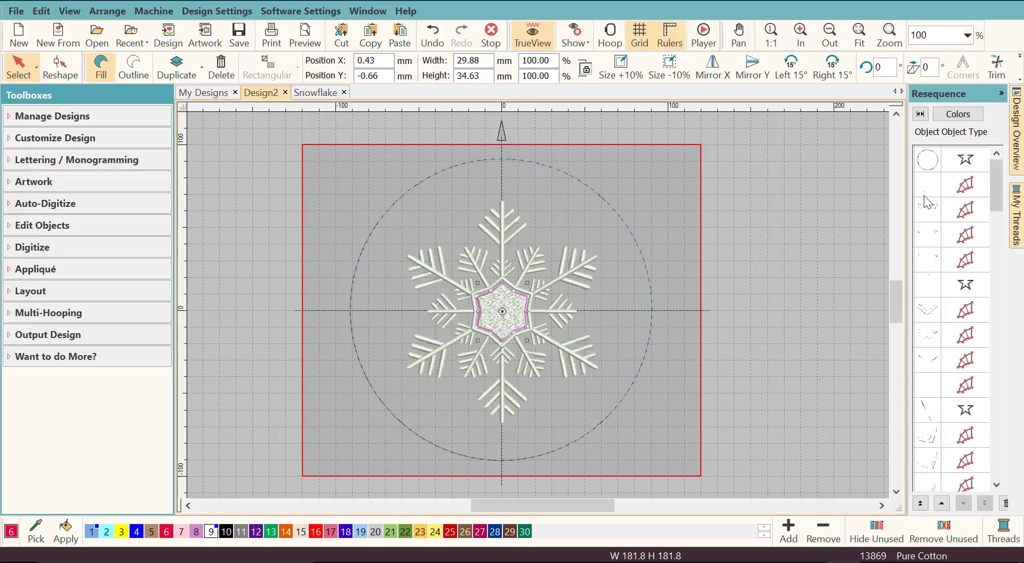
Select all the snowflake branch pieces in the Resequence list
click(933, 189)
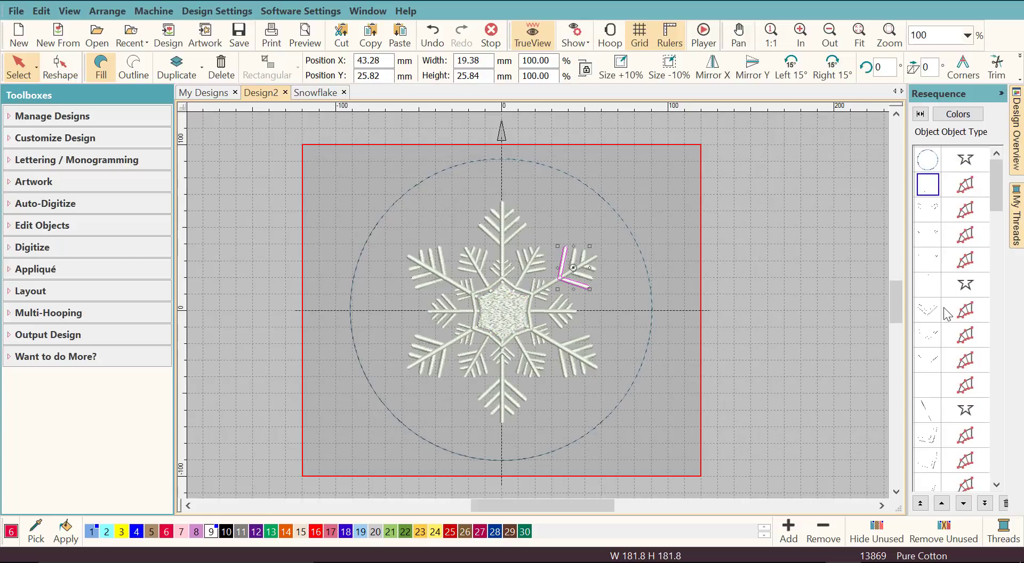
scroll(943, 307, down, 6)
scroll(936, 313, down, 5)
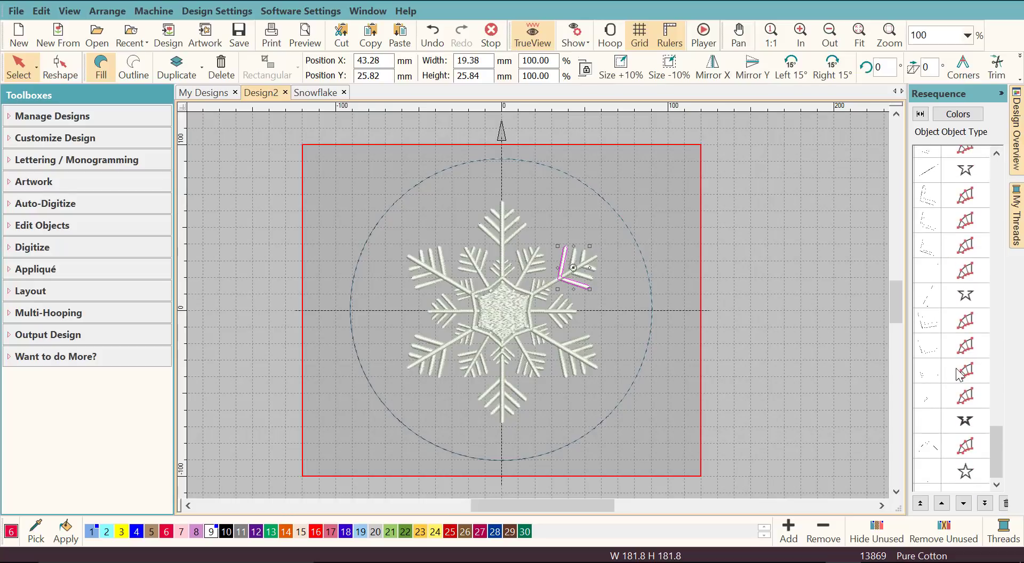
shift+click(929, 447)
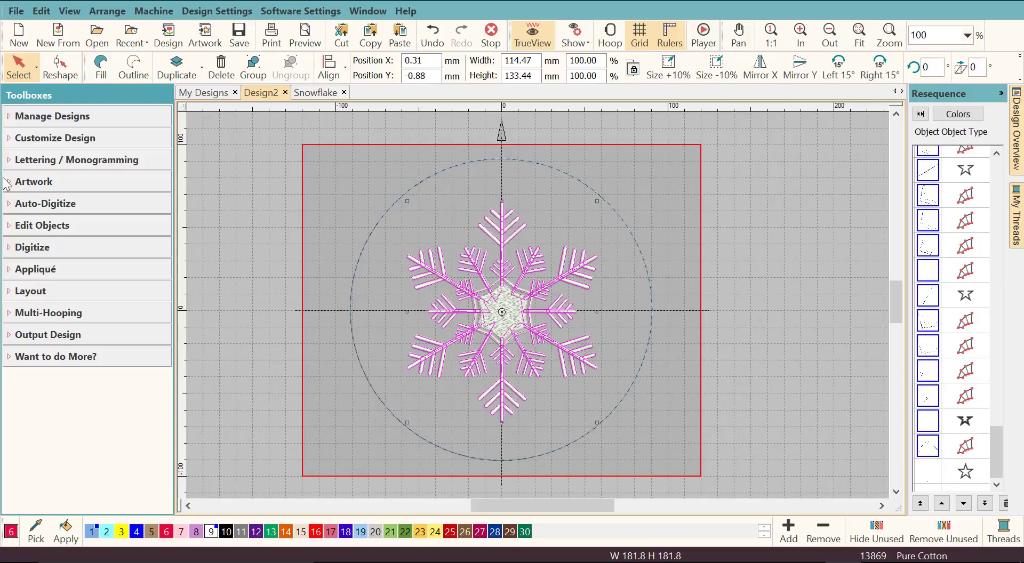
Join the selected branch pieces into one branched object with default entry and exit points
click(11, 230)
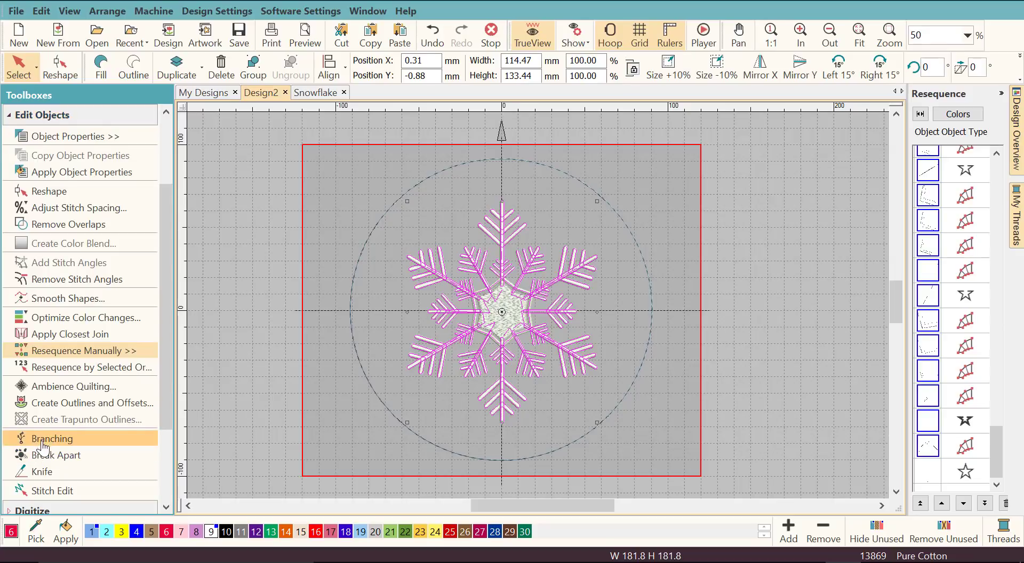
click(48, 439)
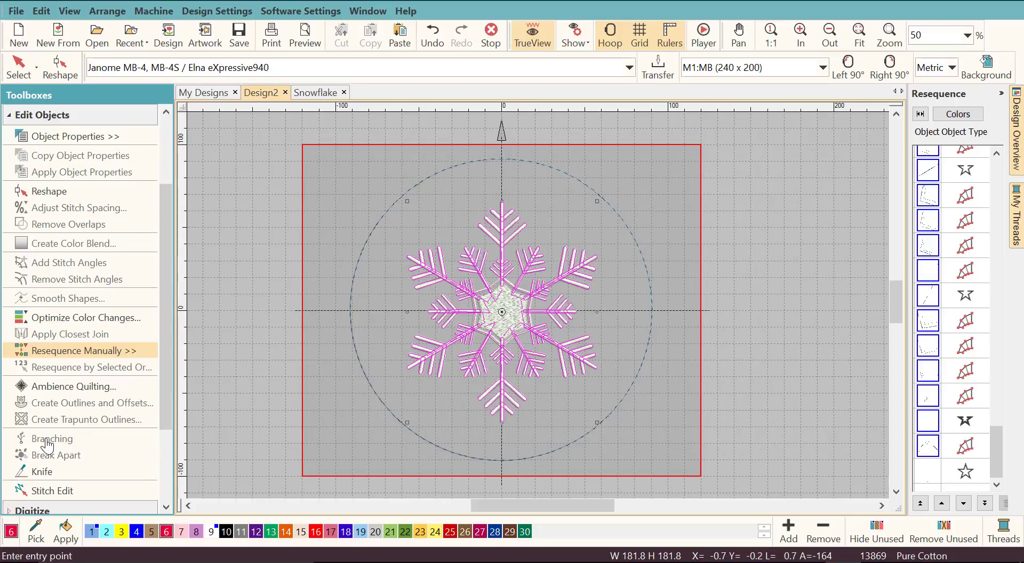
key(Return)
key(Return)
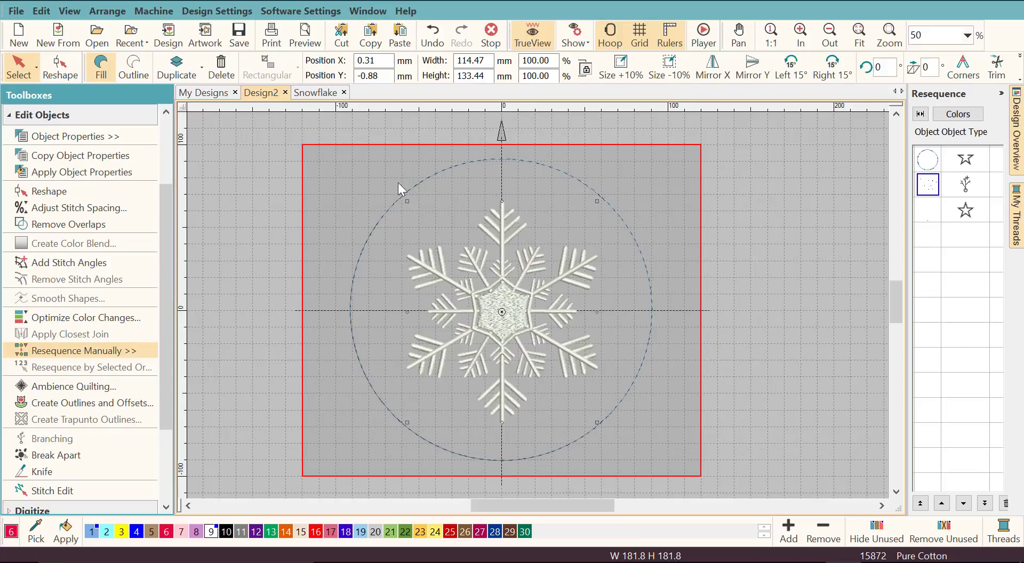
Check the hexagon and branched arms entries in Resequence, then deselect everything
click(926, 212)
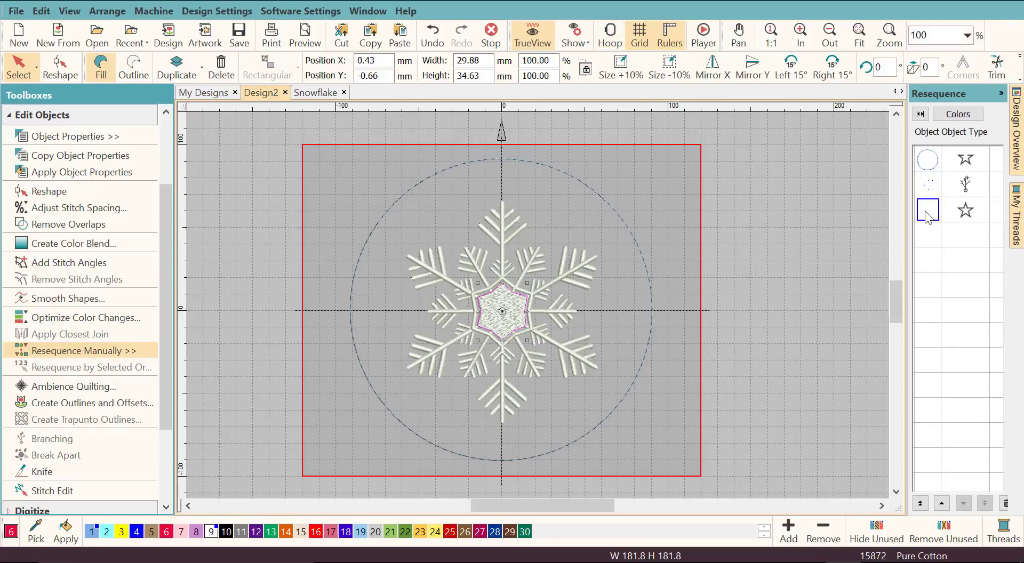
click(928, 185)
click(928, 211)
click(930, 183)
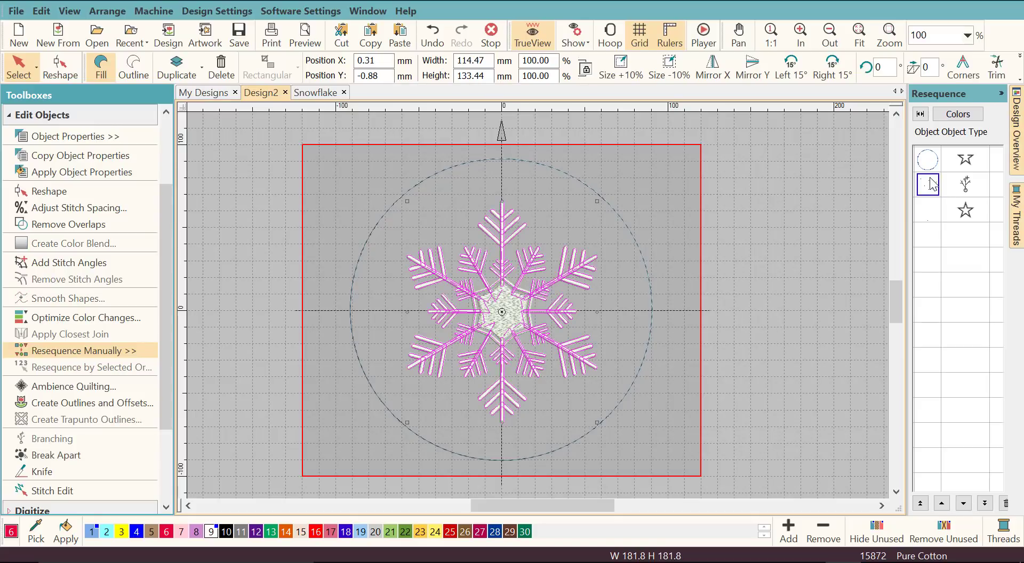
click(674, 333)
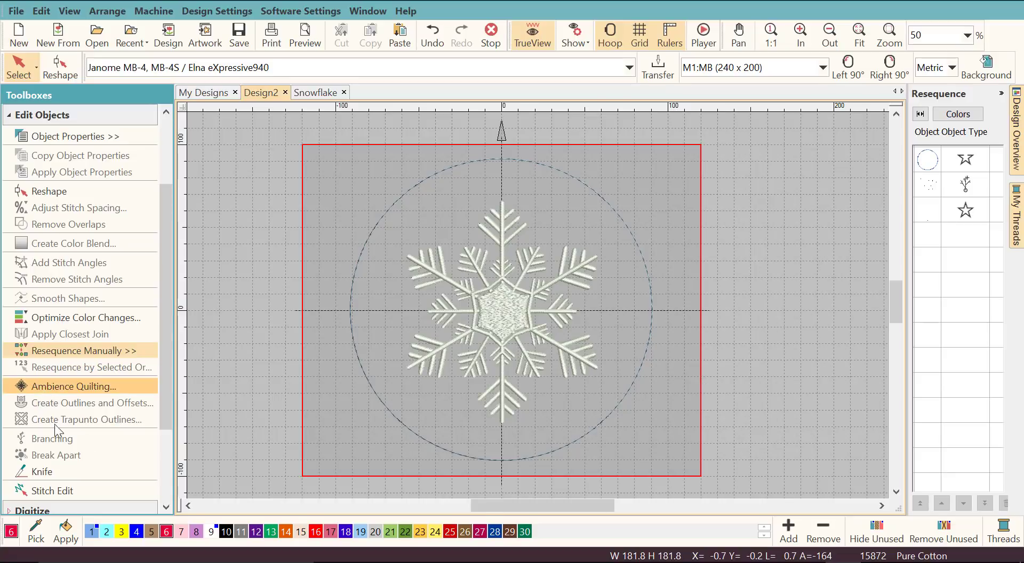
Break the branched snowflake apart into its separate arm pieces
click(555, 280)
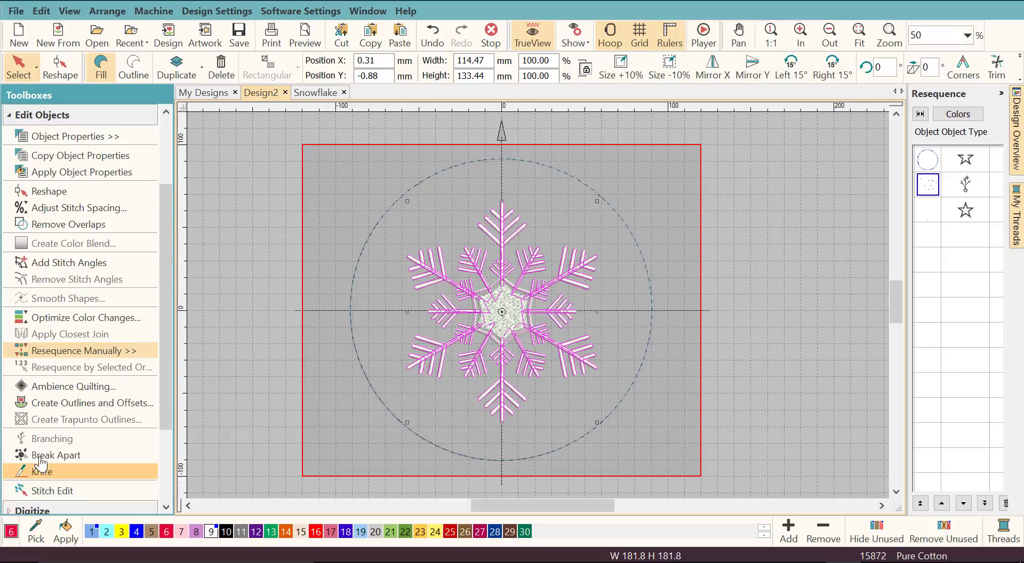
click(44, 457)
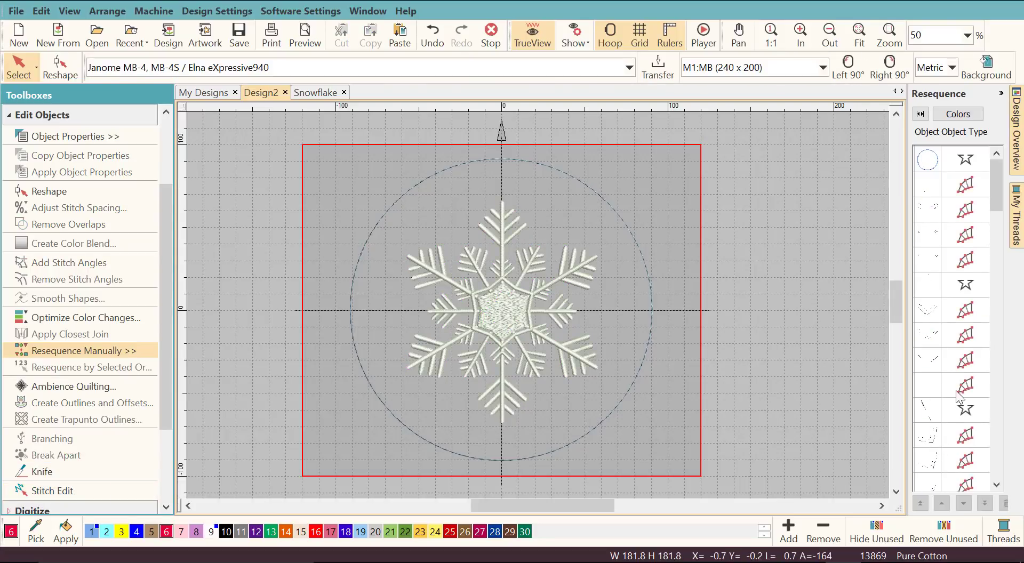
scroll(931, 367, down, 5)
scroll(931, 367, up, 5)
Select all arm pieces in Resequence and re-branch them with default entry and exit points
click(939, 258)
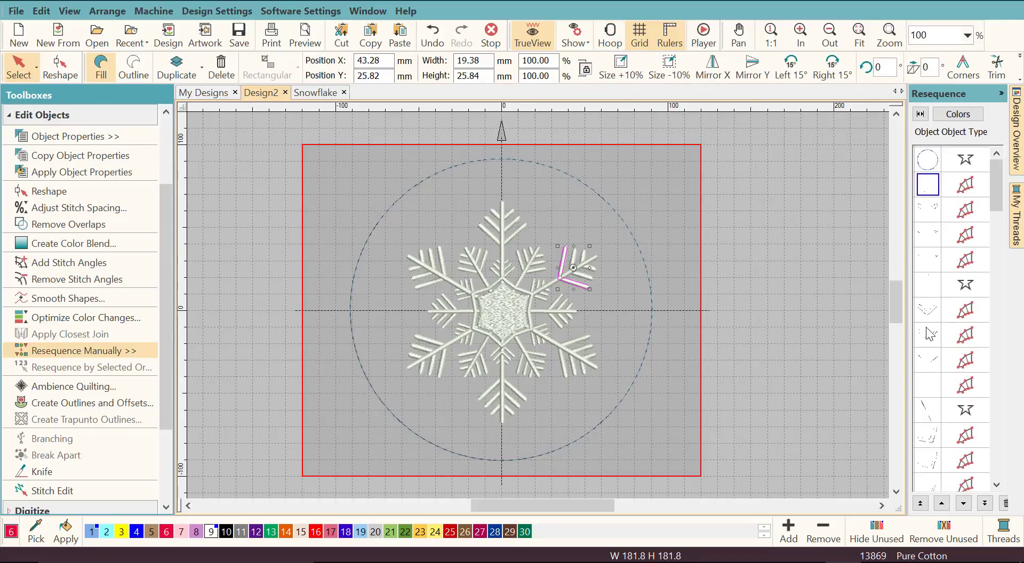
scroll(935, 267, down, 10)
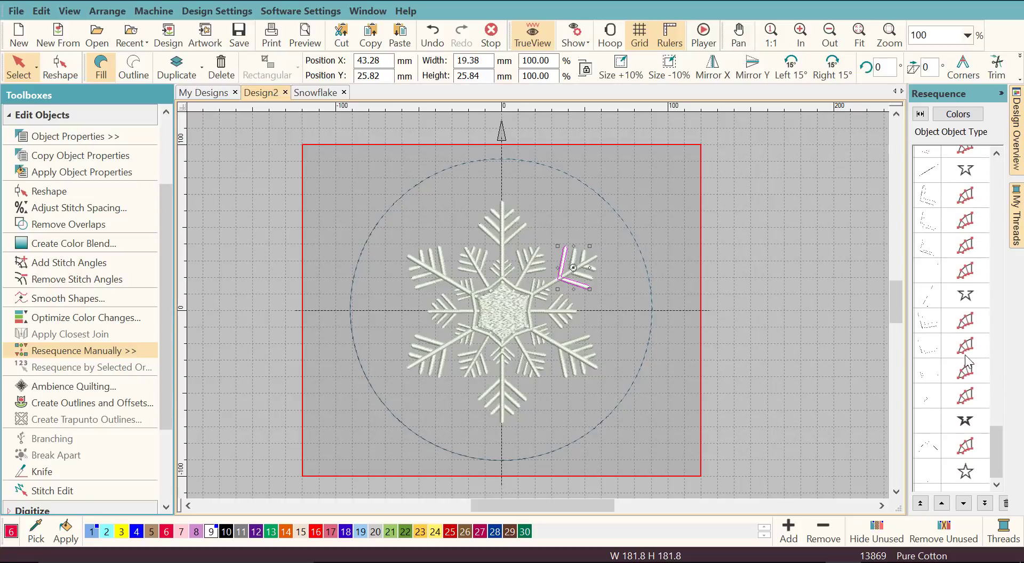
shift+click(929, 447)
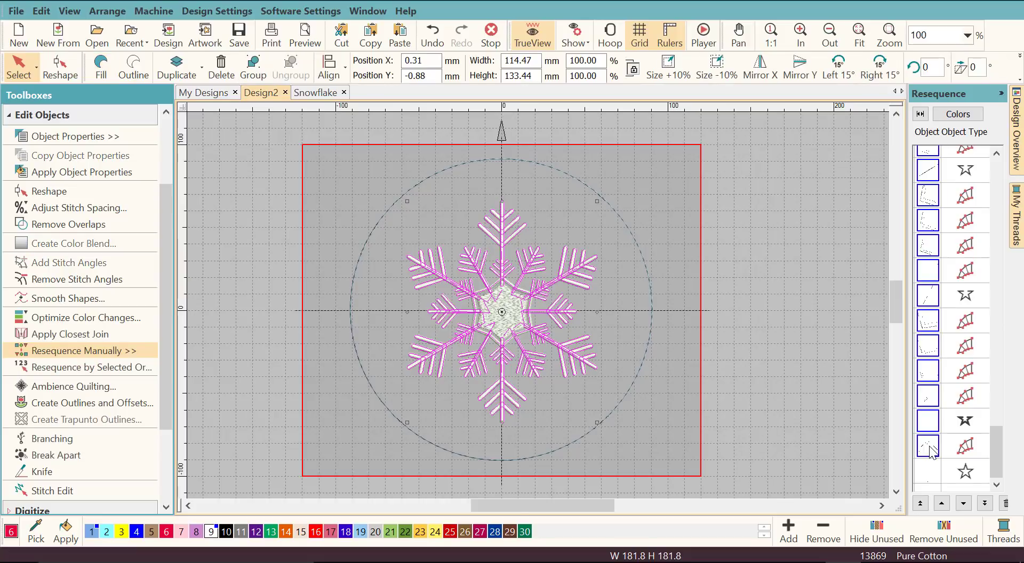
click(56, 440)
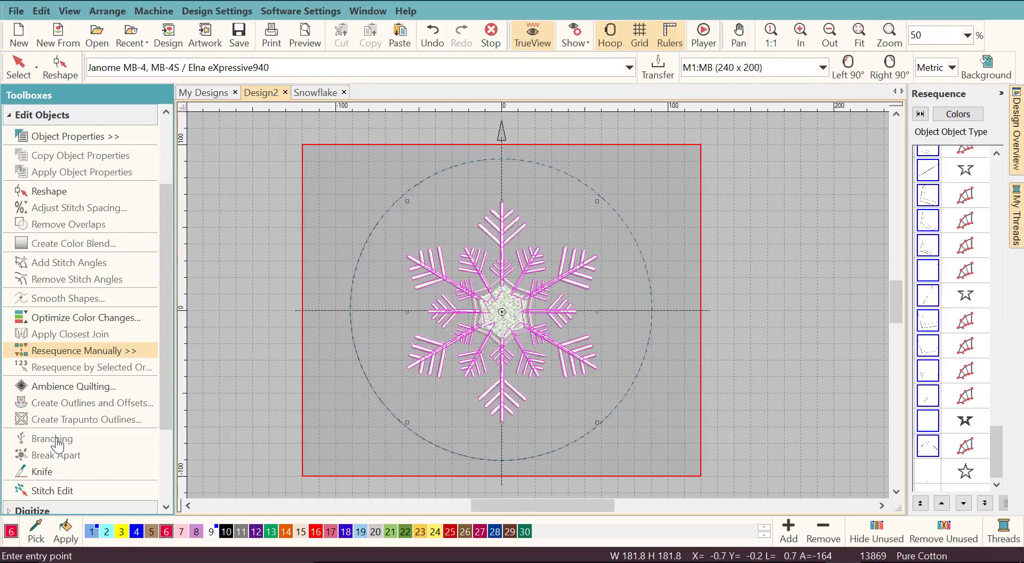
key(Return)
key(Return)
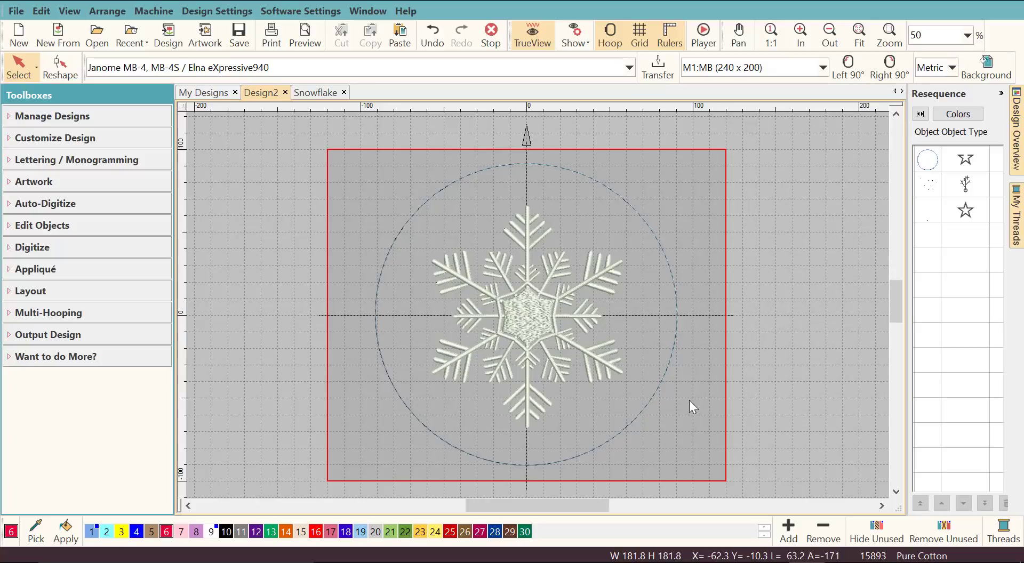
Select the branched arms and centre hexagon in Resequence and group them, keeping 15893 stitches
click(928, 185)
ctrl+click(928, 211)
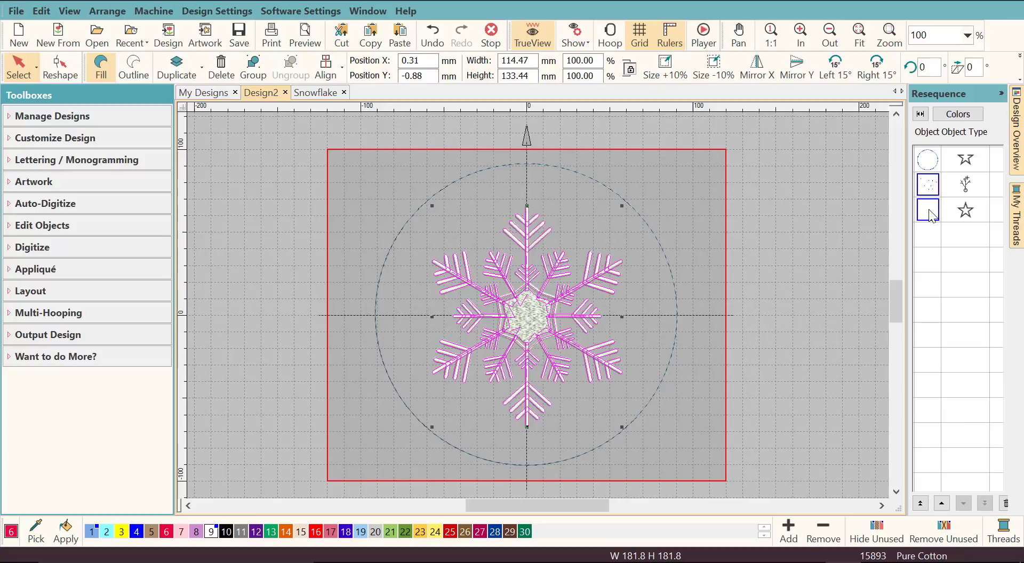
right_click(930, 216)
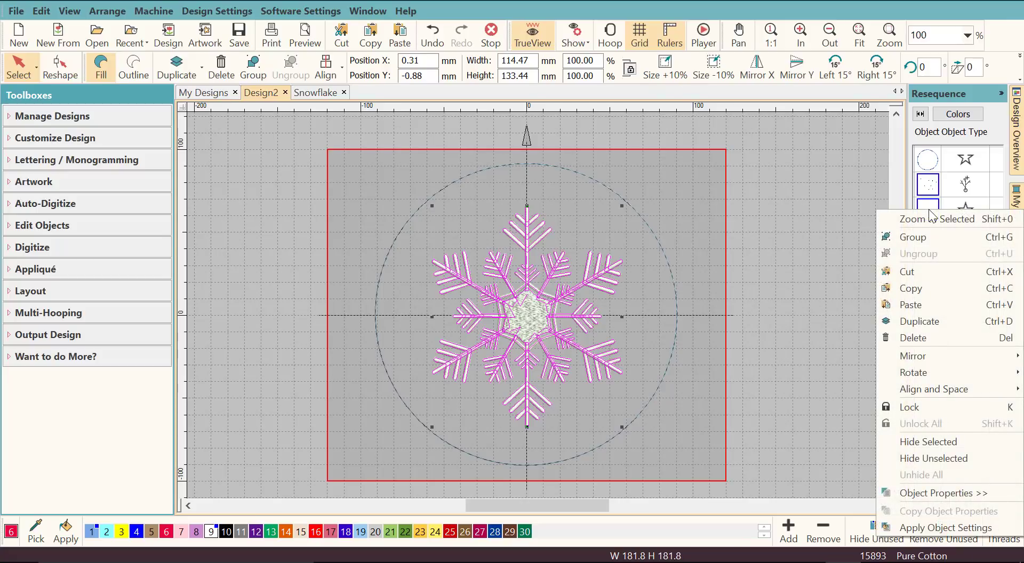
click(920, 237)
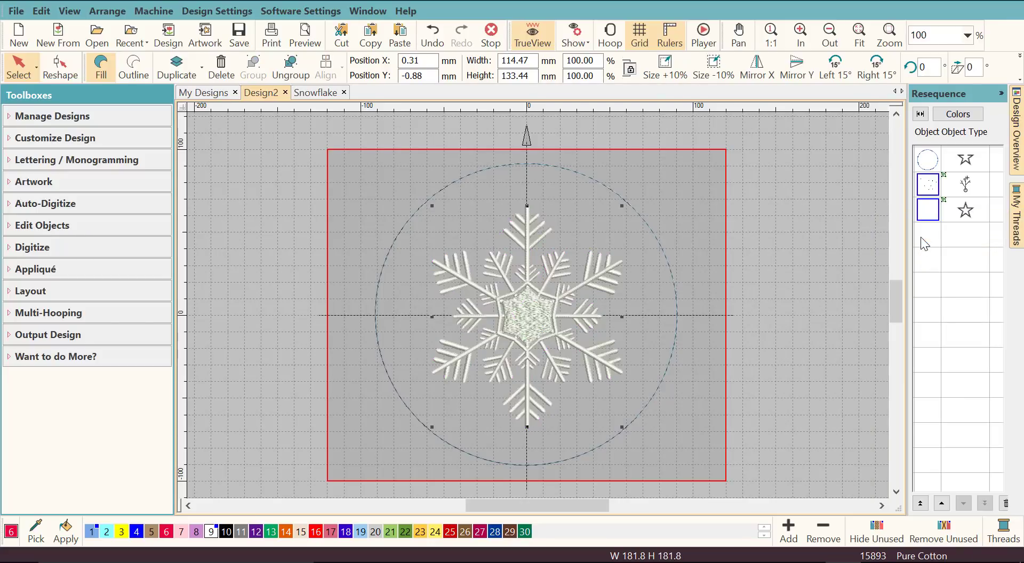
click(701, 345)
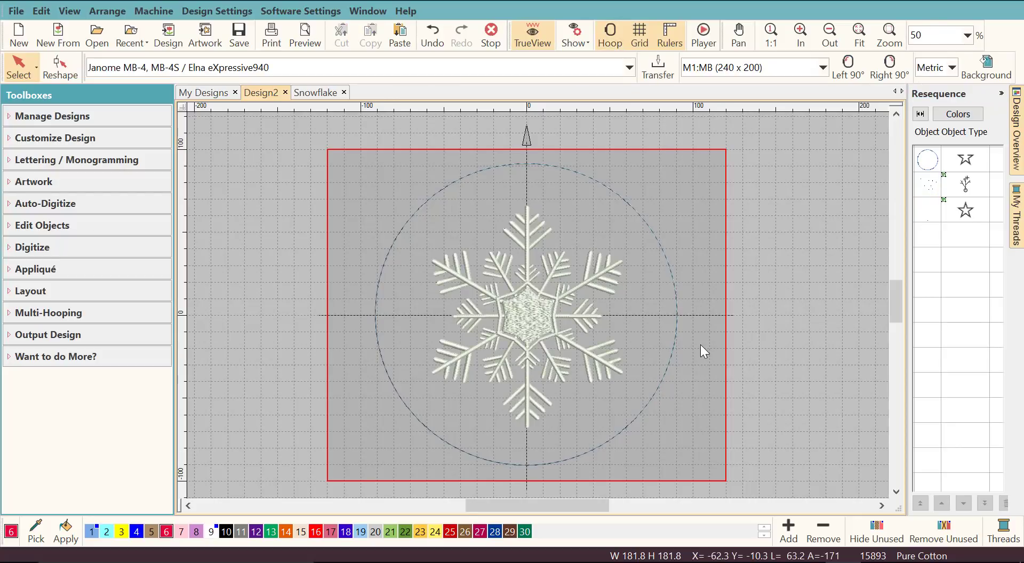
Create a '12' lettering object and move it to the top centre of the circle
click(1002, 94)
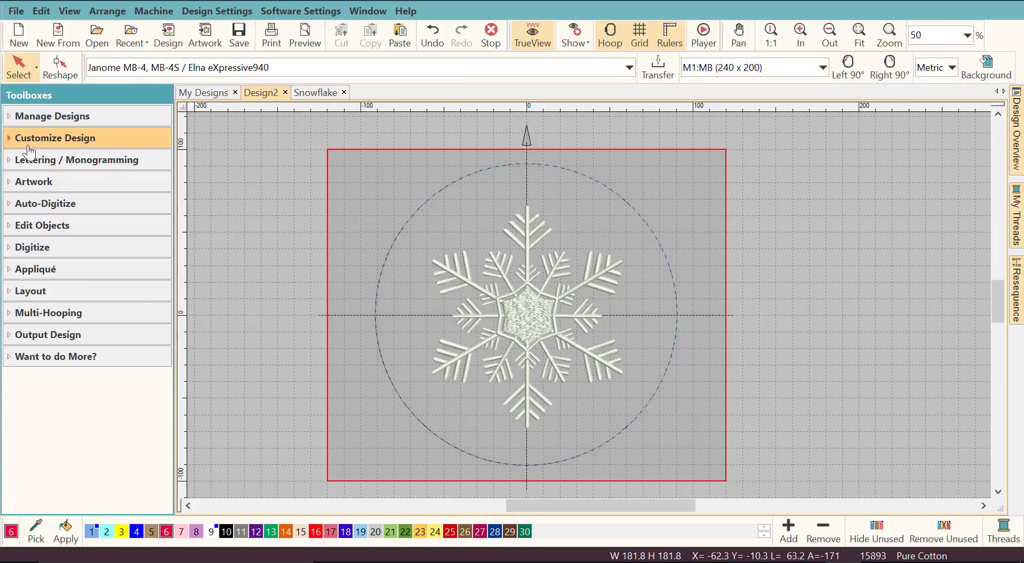
click(13, 163)
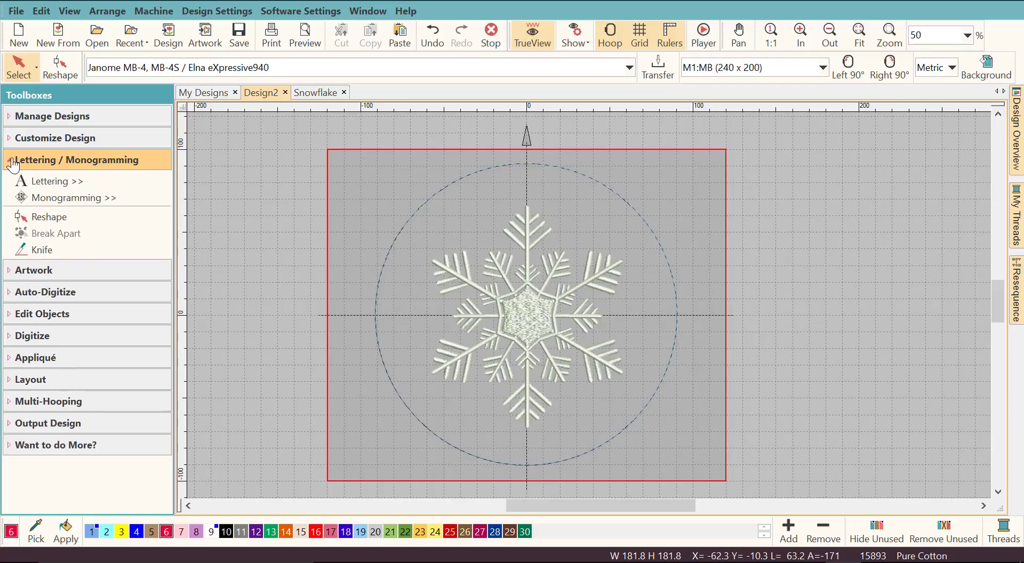
click(51, 184)
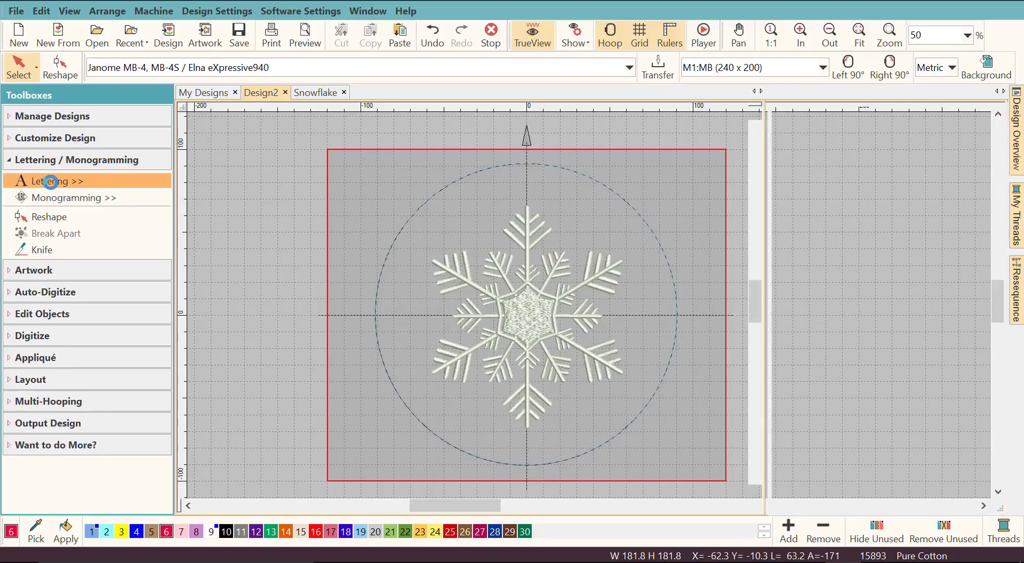
text(12)
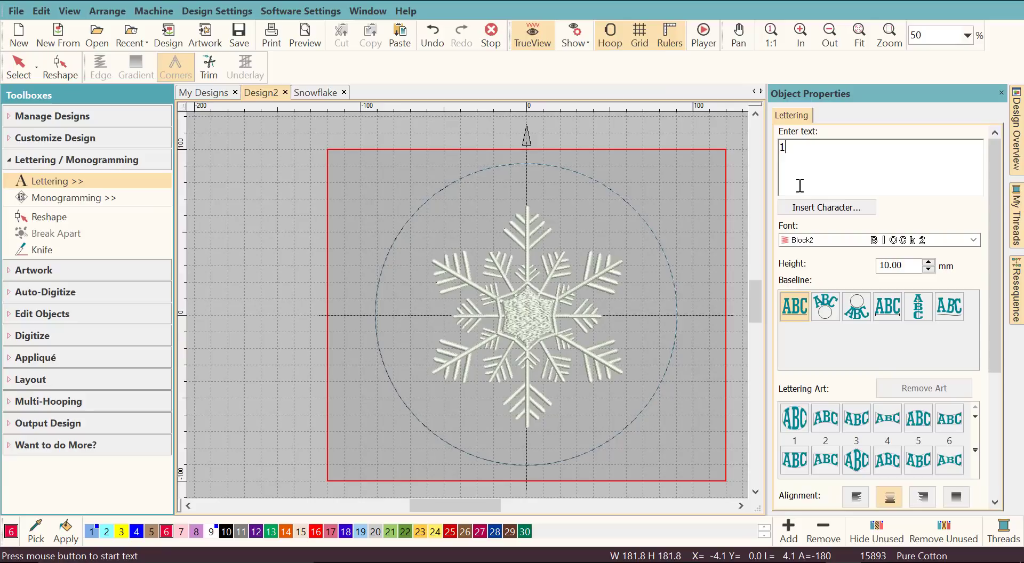
click(478, 305)
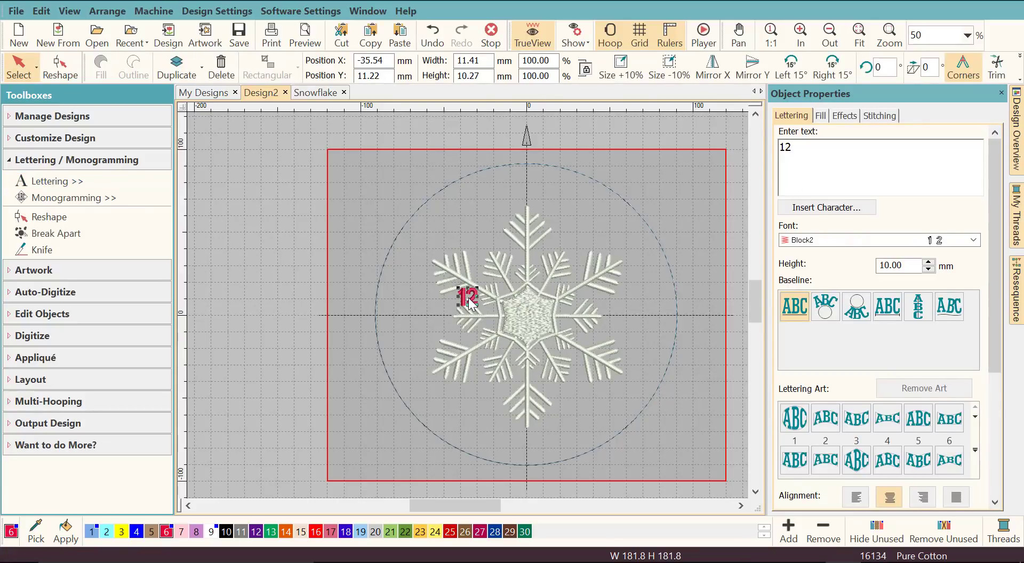
drag(469, 303, 534, 193)
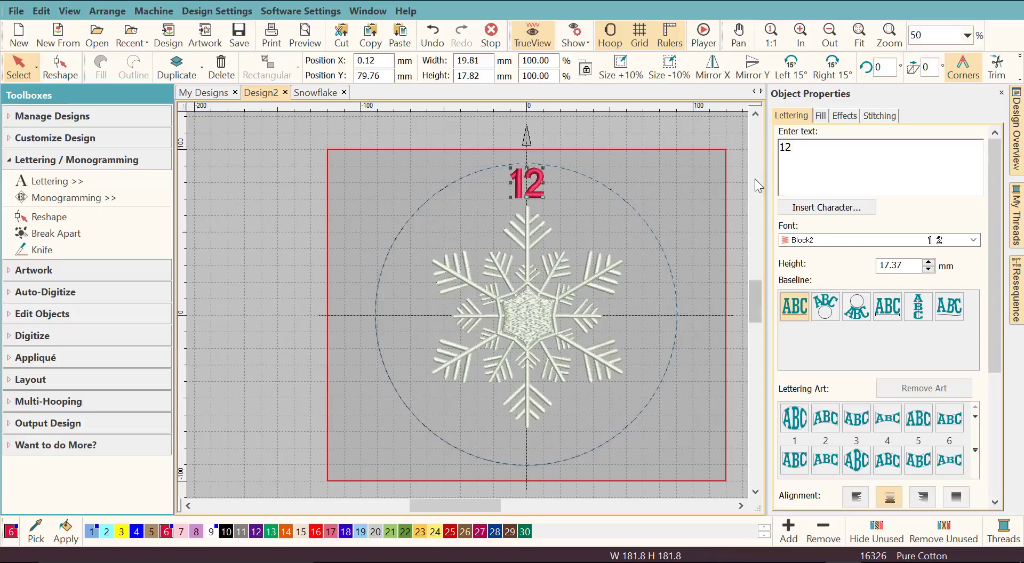
Switch the 12 to the Old English font and enlarge it to about 20 mm high
click(974, 241)
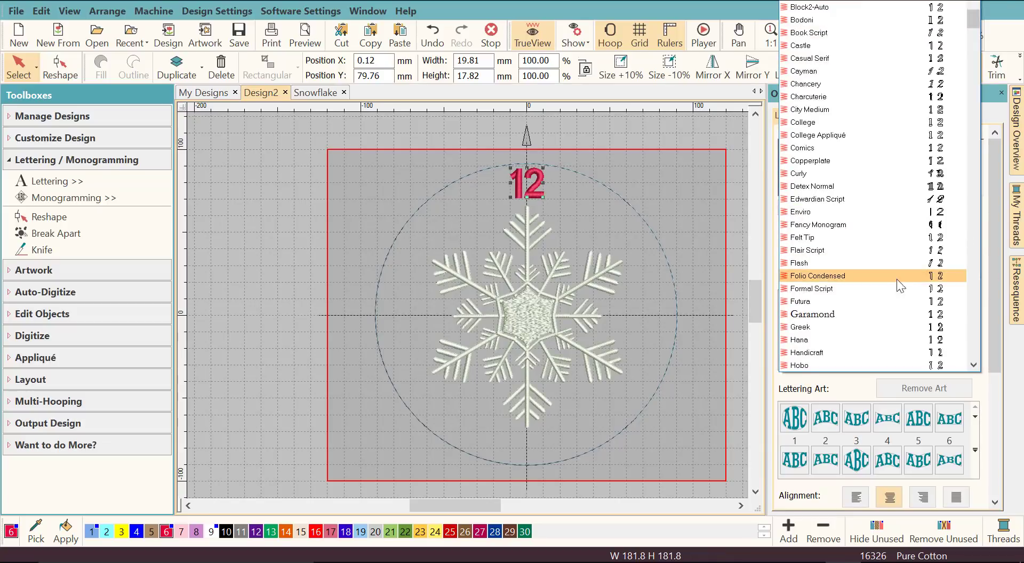
scroll(840, 310, down, 3)
scroll(839, 309, down, 2)
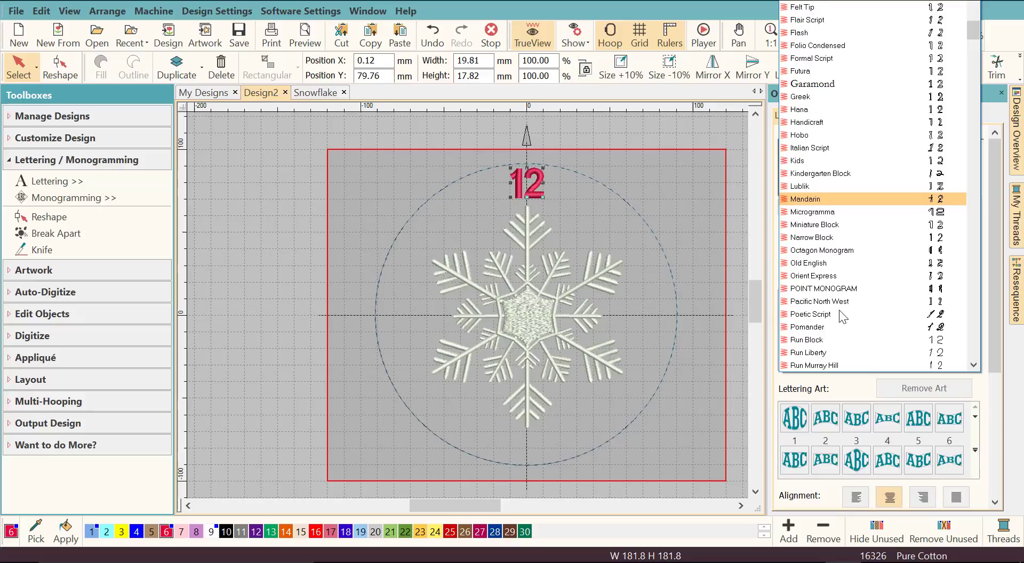
click(824, 261)
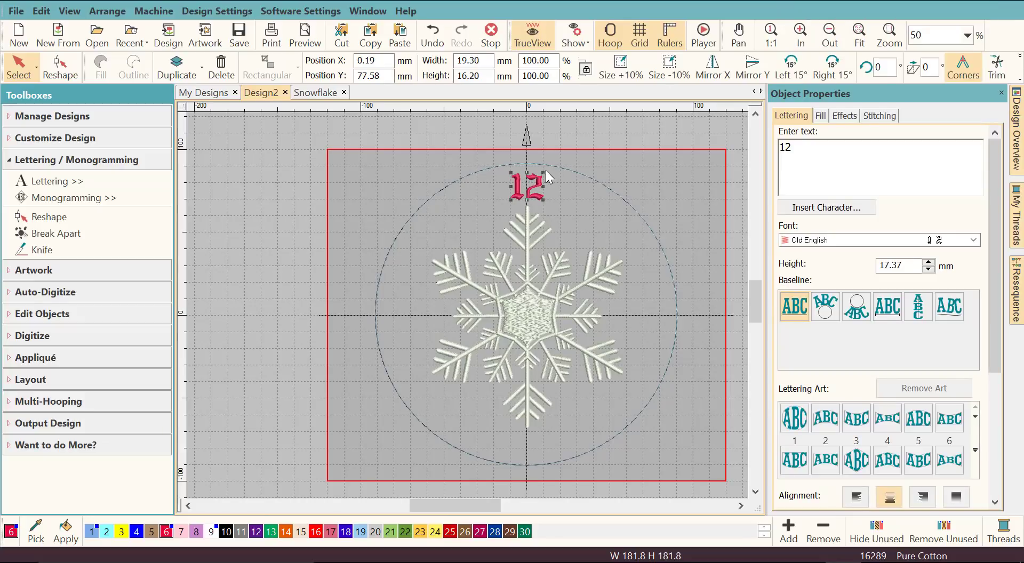
drag(548, 172, 543, 188)
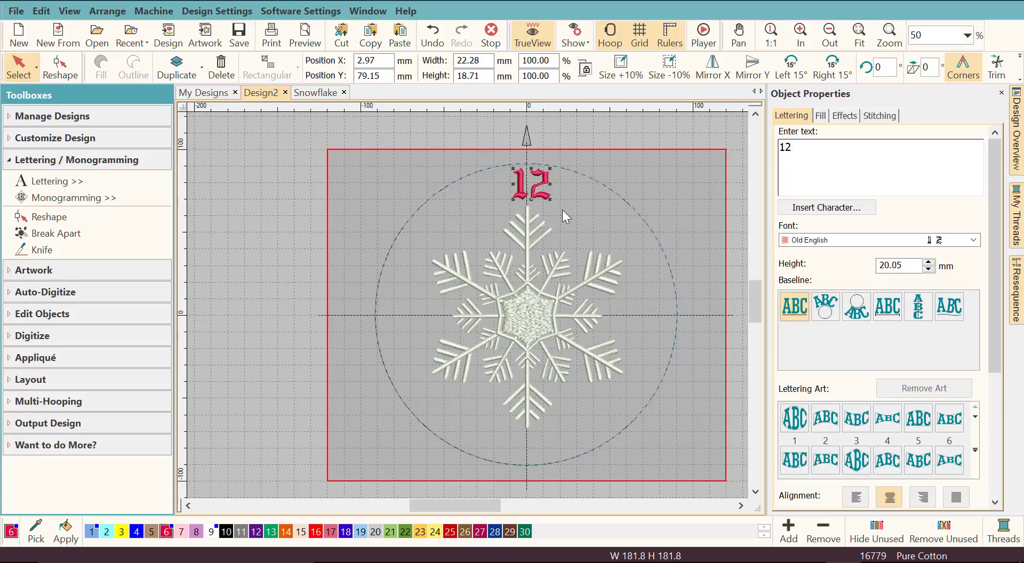
Copy the 12 to the circle's right side and change its text to 3
drag(543, 191, 657, 315)
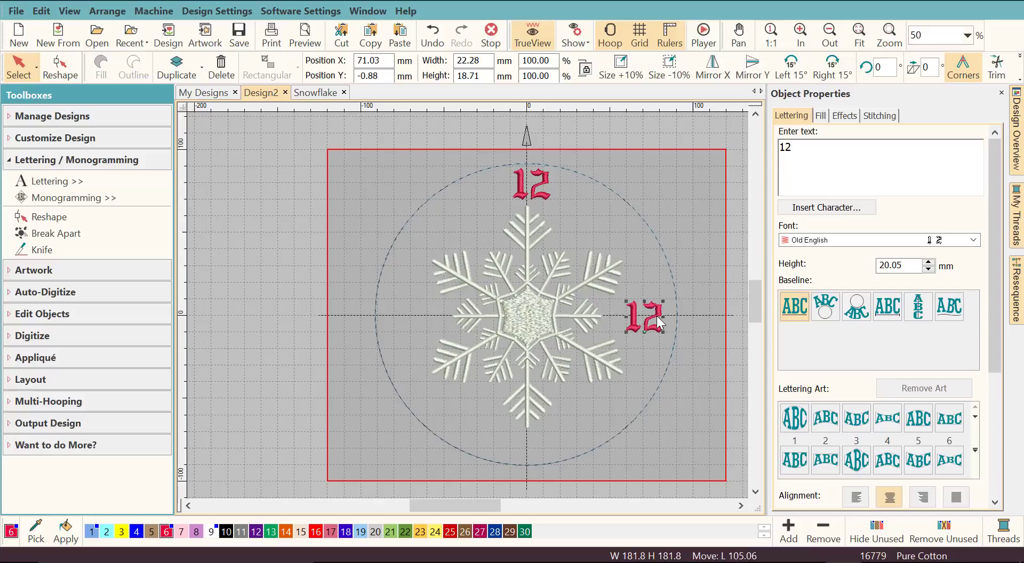
double_click(779, 147)
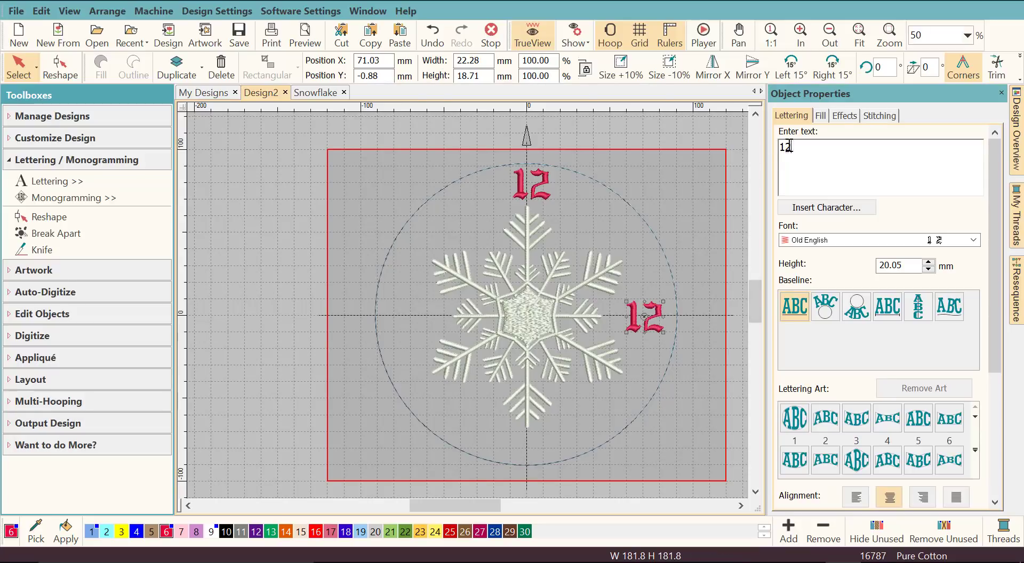
text(3)
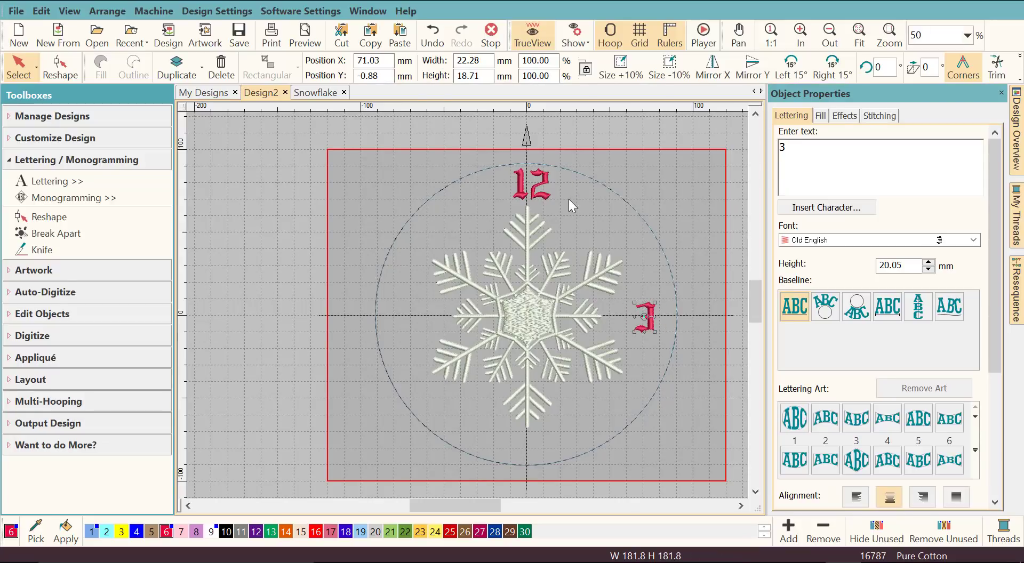
click(541, 186)
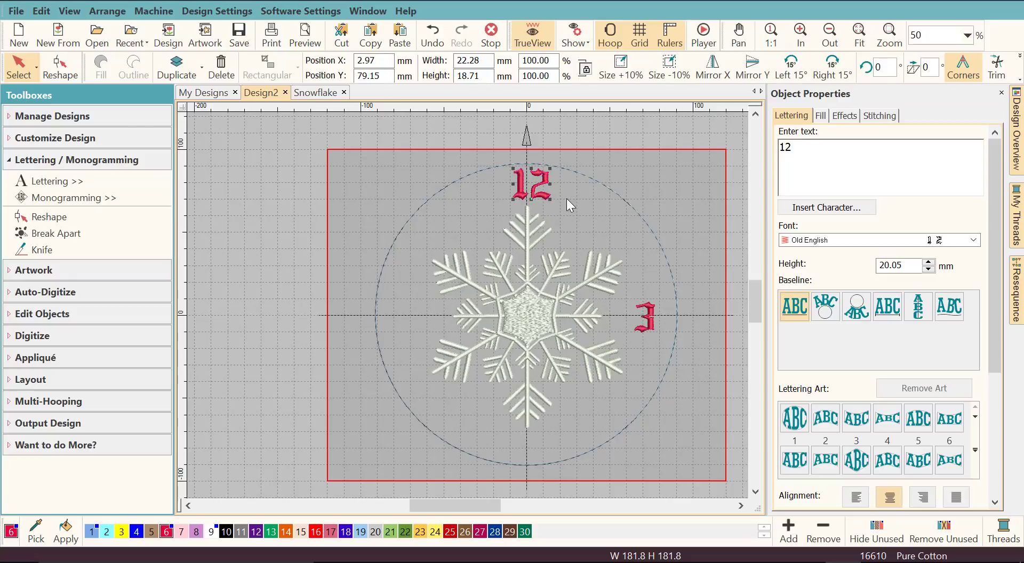
Copy the 12 to the circle's bottom and change its text to 6
drag(538, 176, 539, 445)
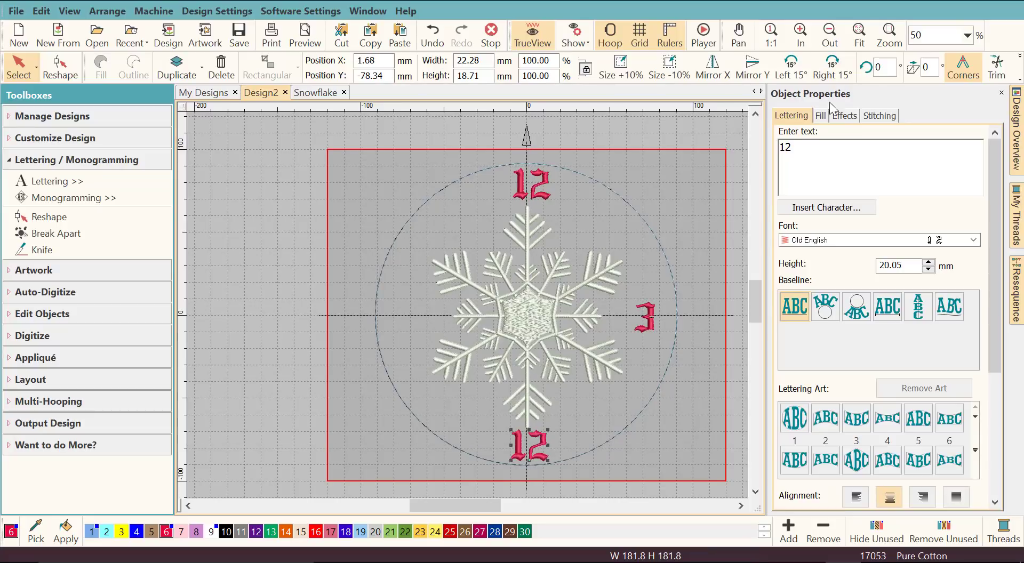
drag(795, 147, 767, 145)
text(6)
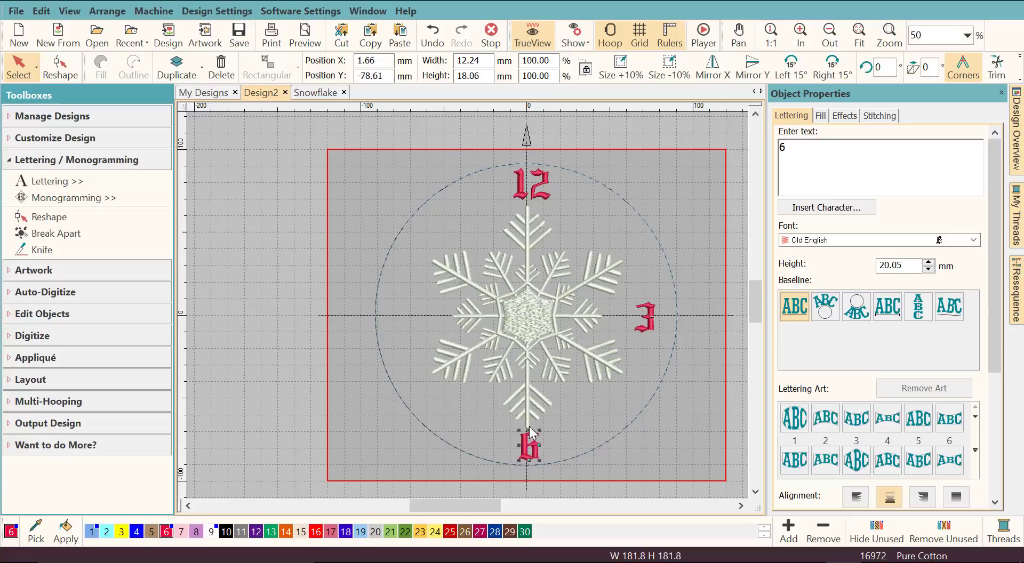
click(533, 443)
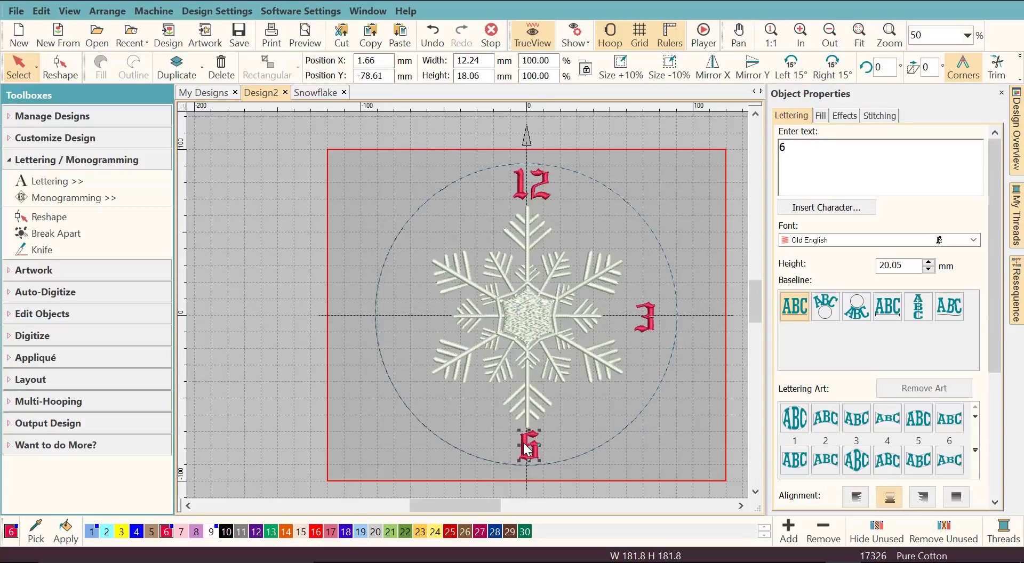
Copy the 6 to the circle's left side, change it to 9, and close Object Properties
drag(530, 448, 399, 319)
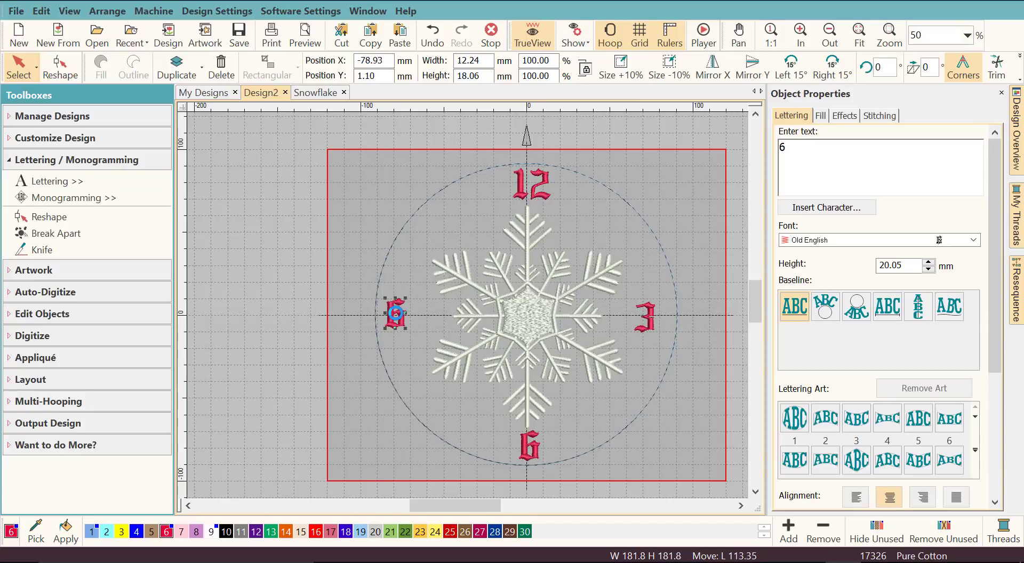
double_click(781, 147)
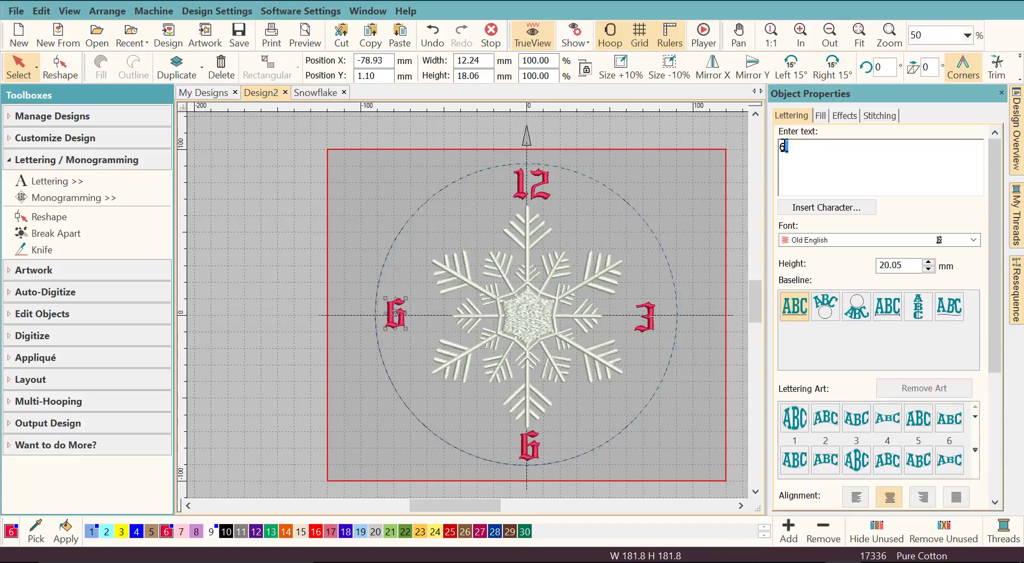
text(9)
click(1001, 94)
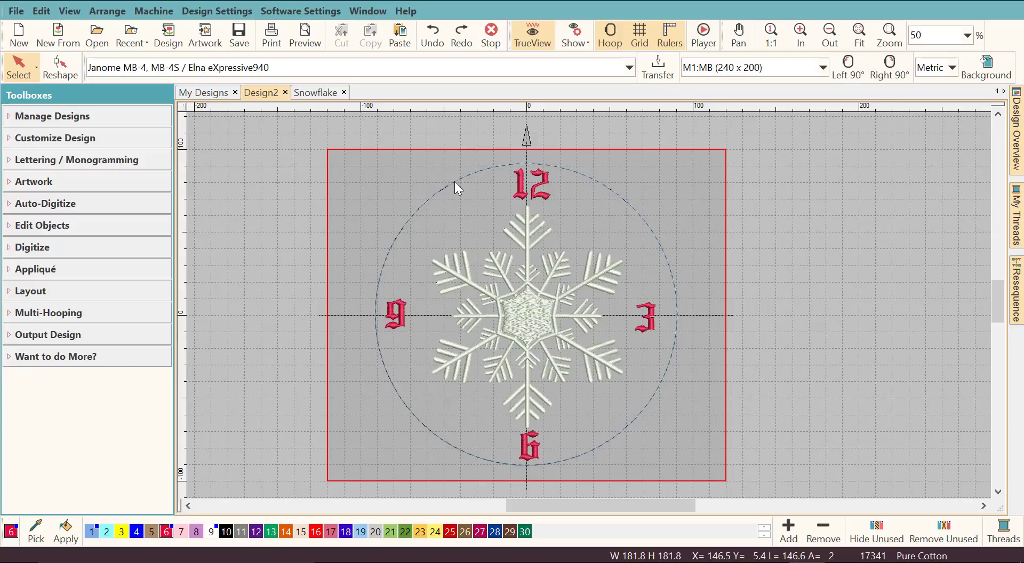
Align the centres of the snowflake and the circle outline with Align Centers
click(530, 315)
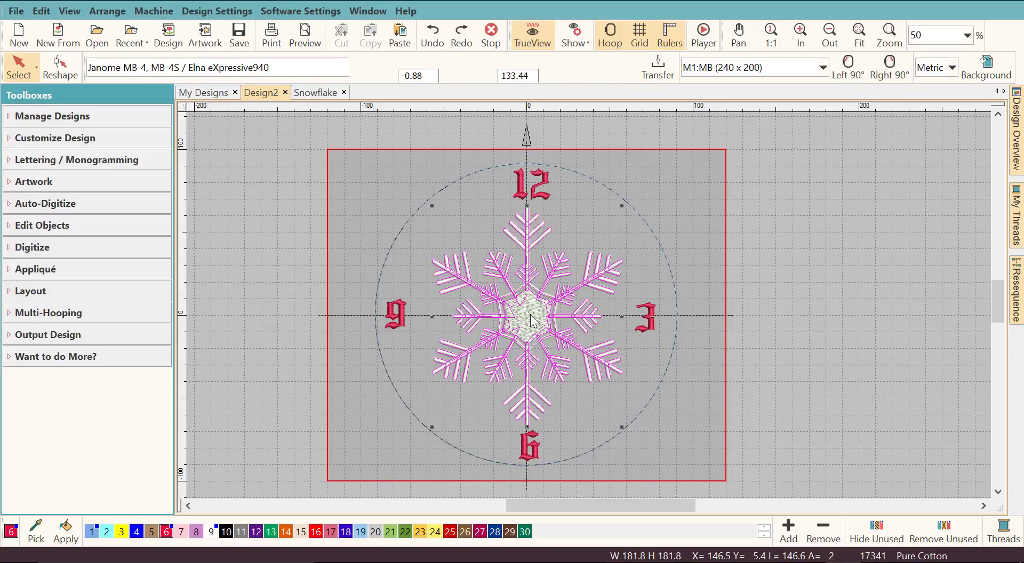
click(448, 186)
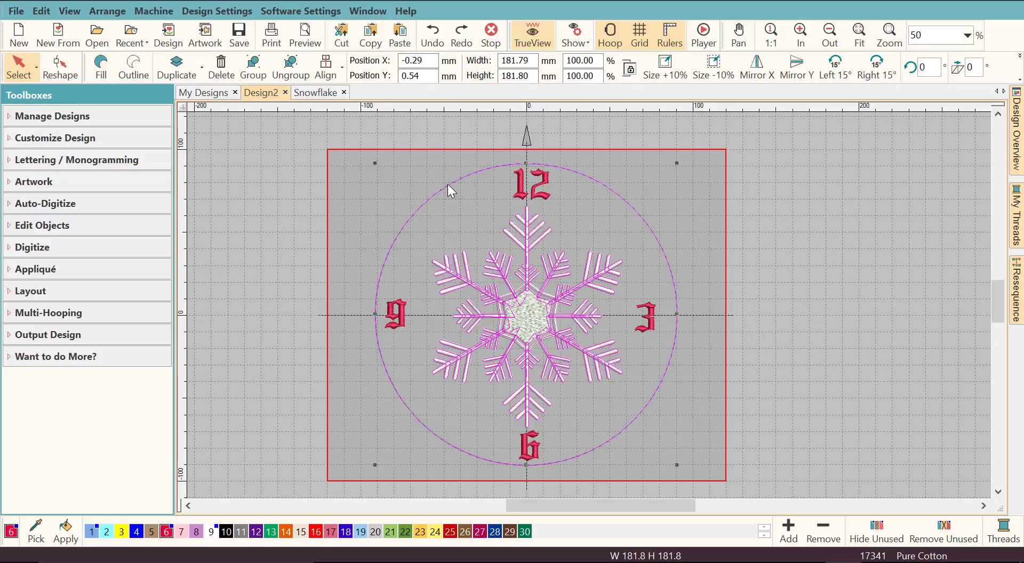
click(342, 70)
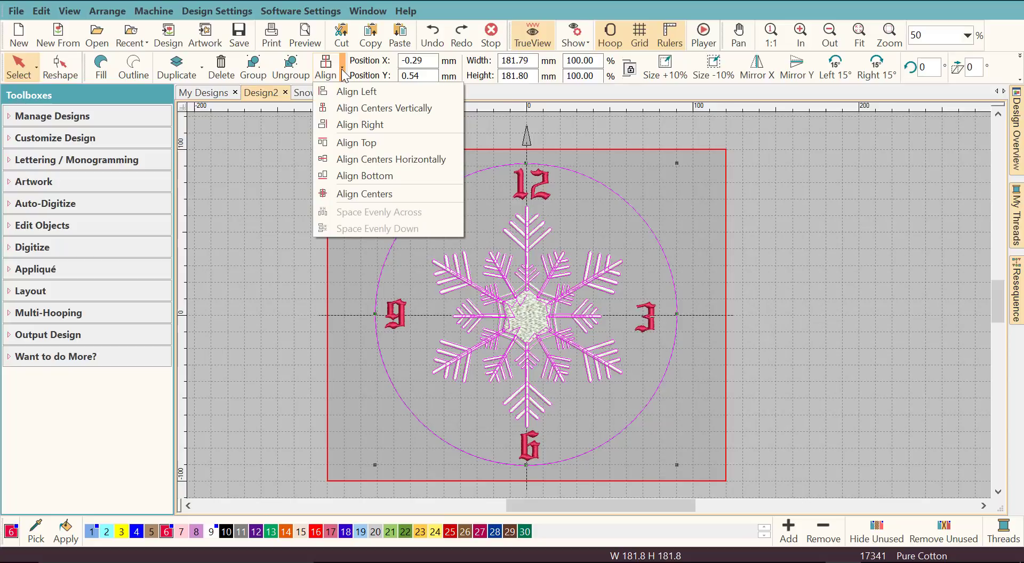
click(356, 196)
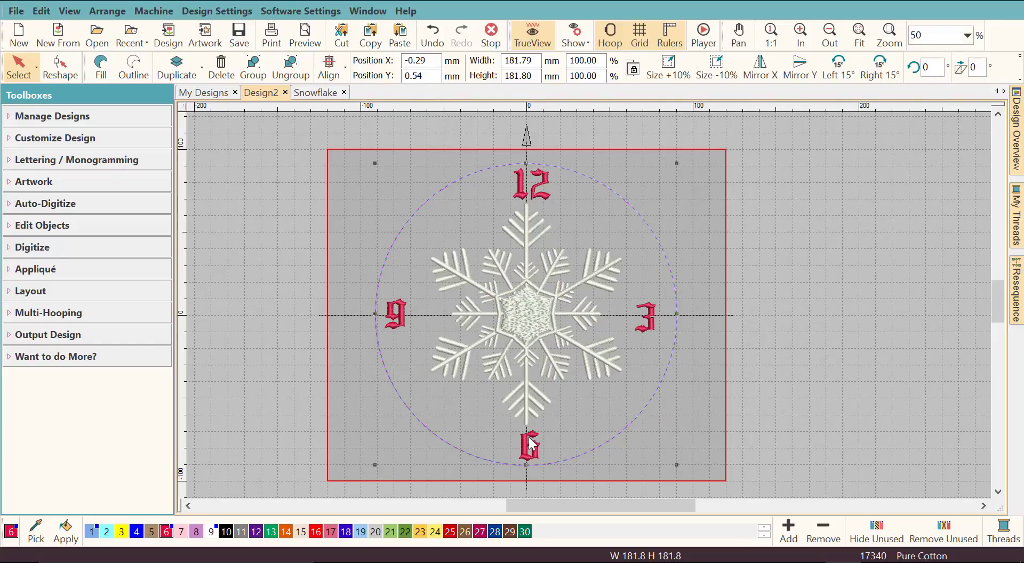
Align the 12, 6 and snowflake with Align Centers Vertically
click(540, 191)
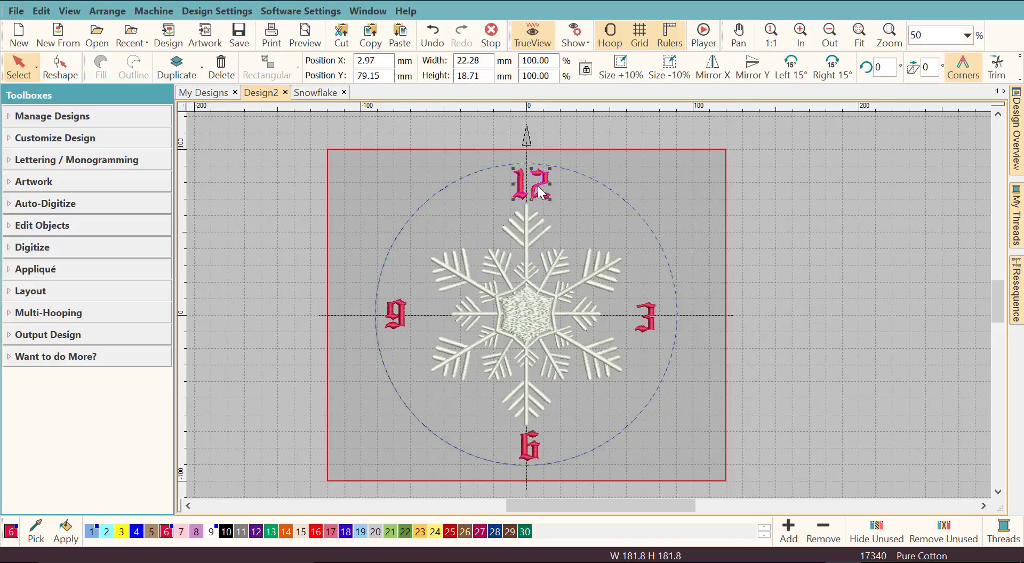
ctrl+click(529, 450)
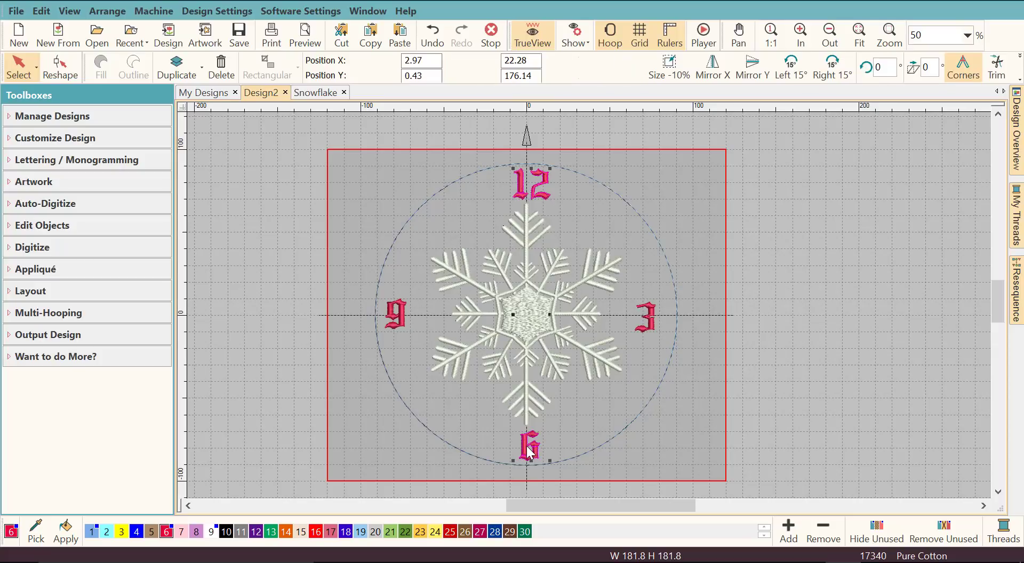
ctrl+click(532, 285)
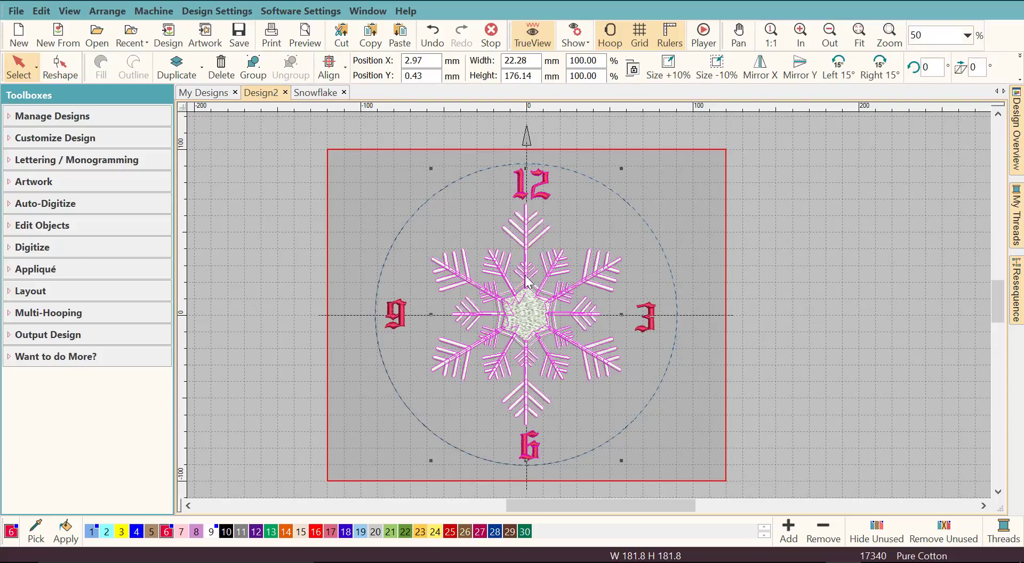
click(345, 69)
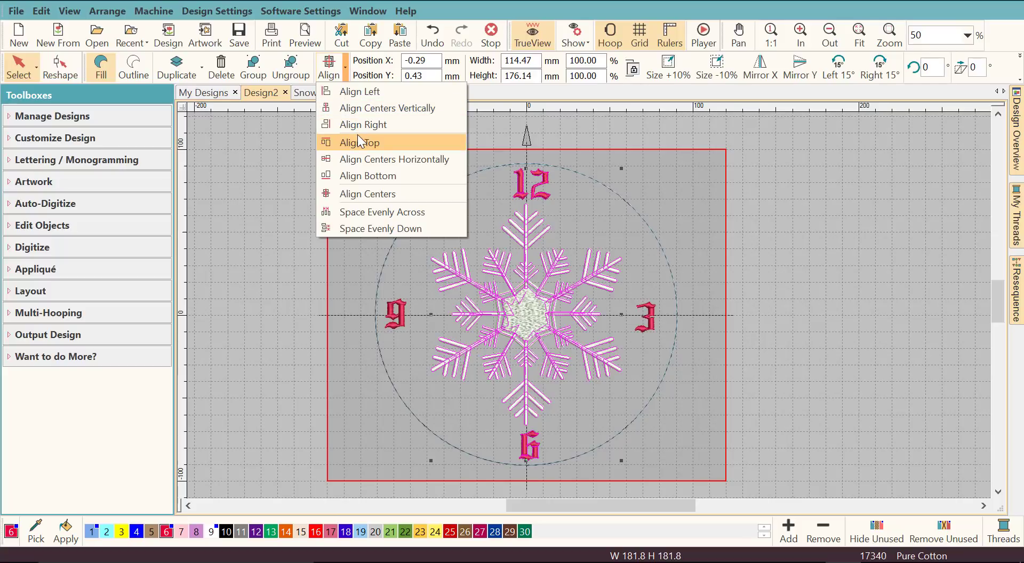
click(378, 107)
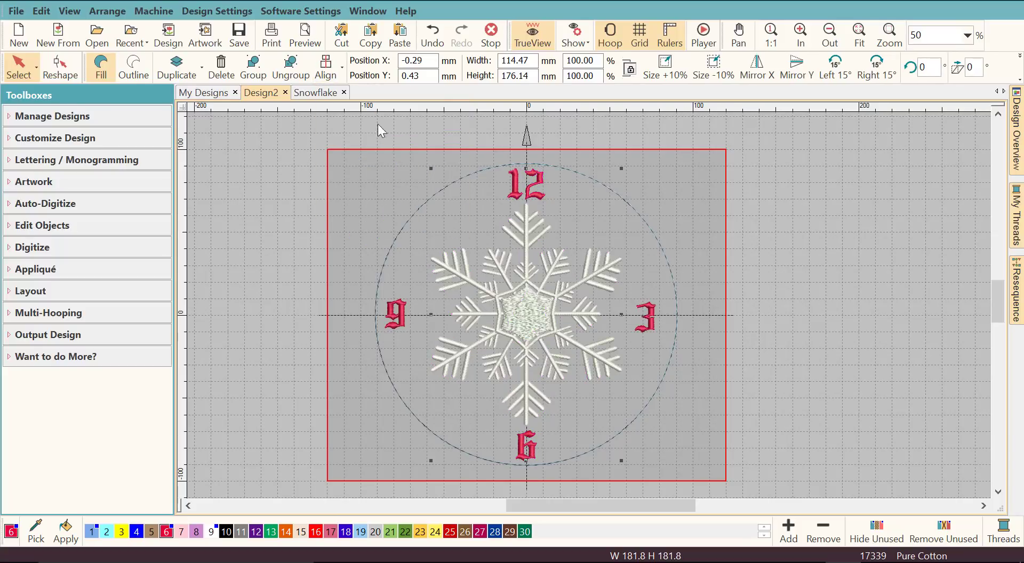
Align the 9, 3 and snowflake with Align Centers Horizontally
click(400, 320)
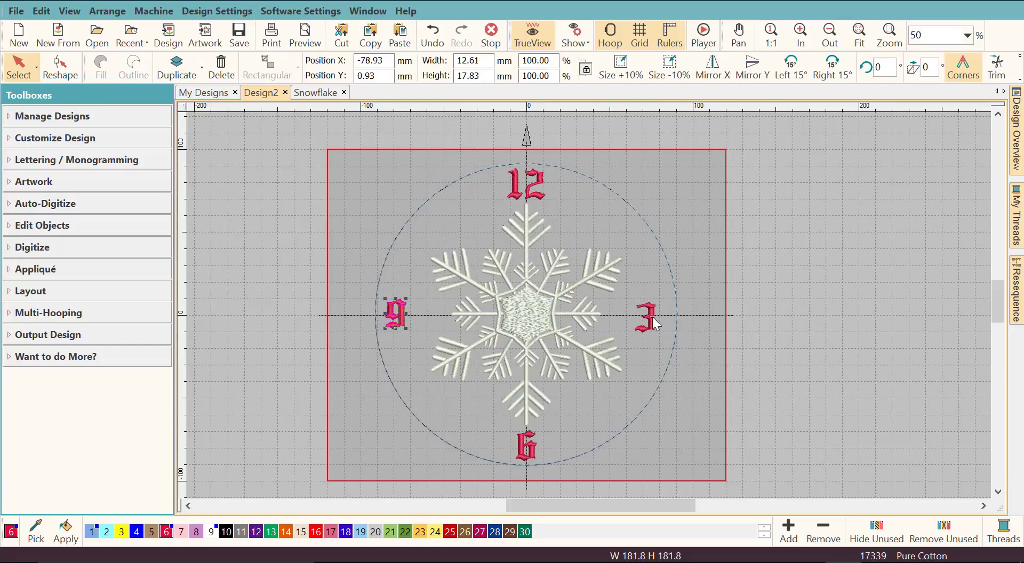
ctrl+click(562, 302)
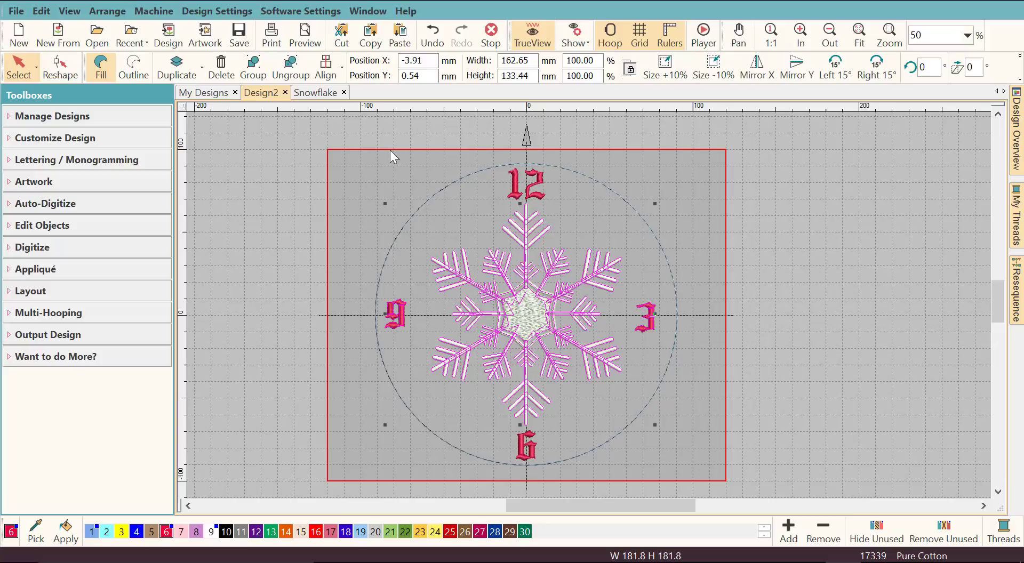
click(342, 67)
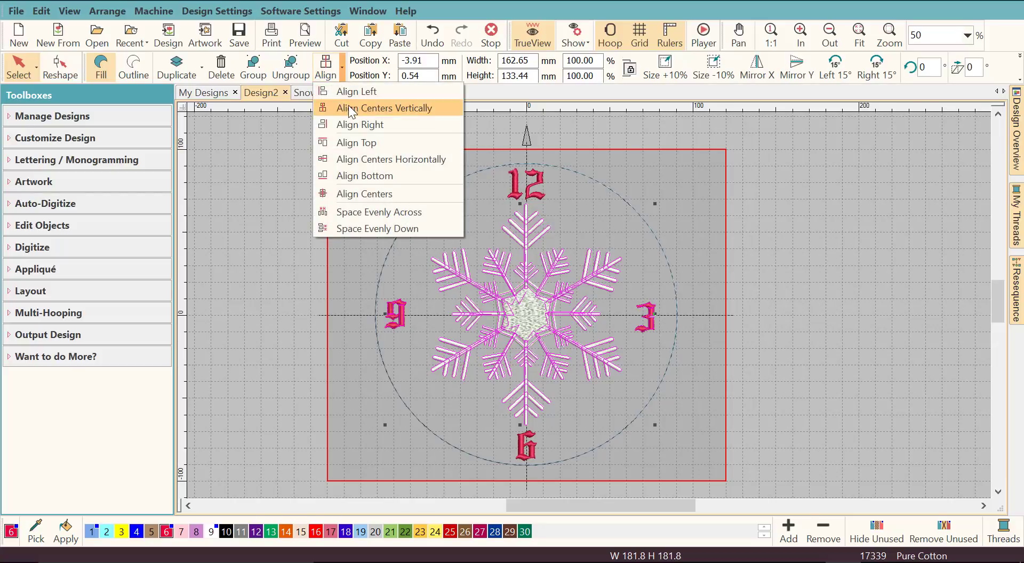
click(363, 160)
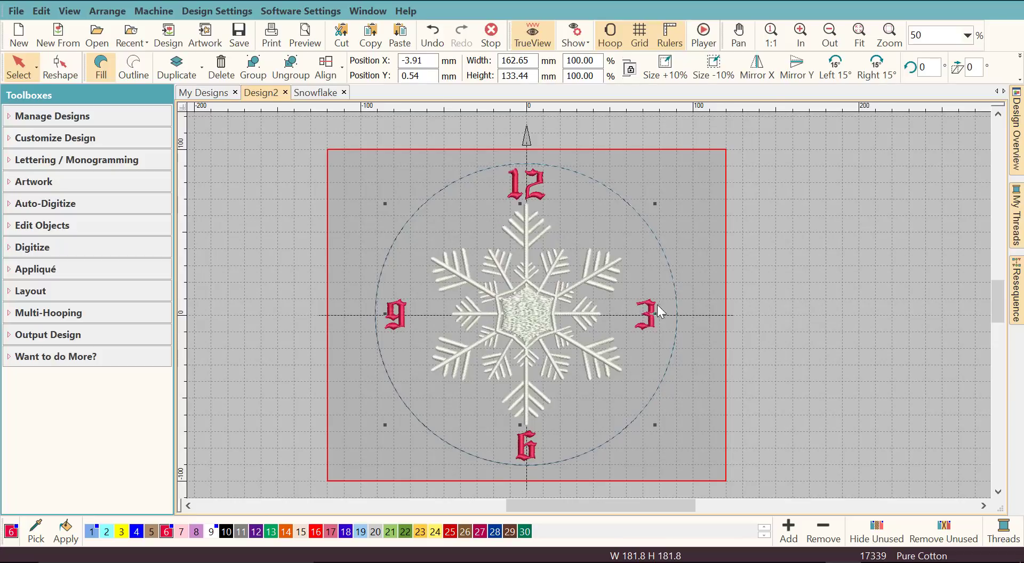
Nudge the 3 outward to Position X 78.60 near the circle's edge
click(650, 318)
click(648, 317)
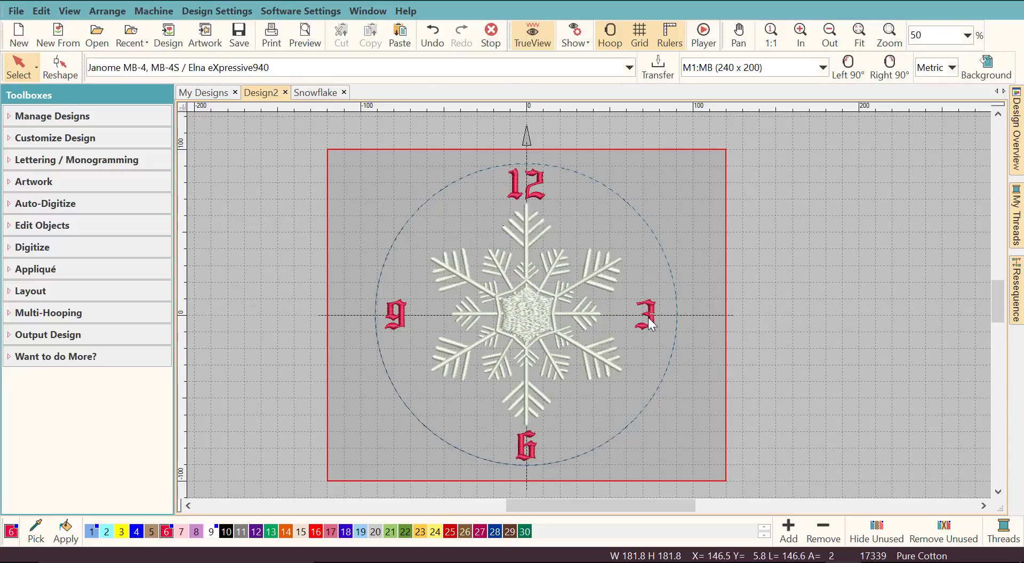
click(649, 320)
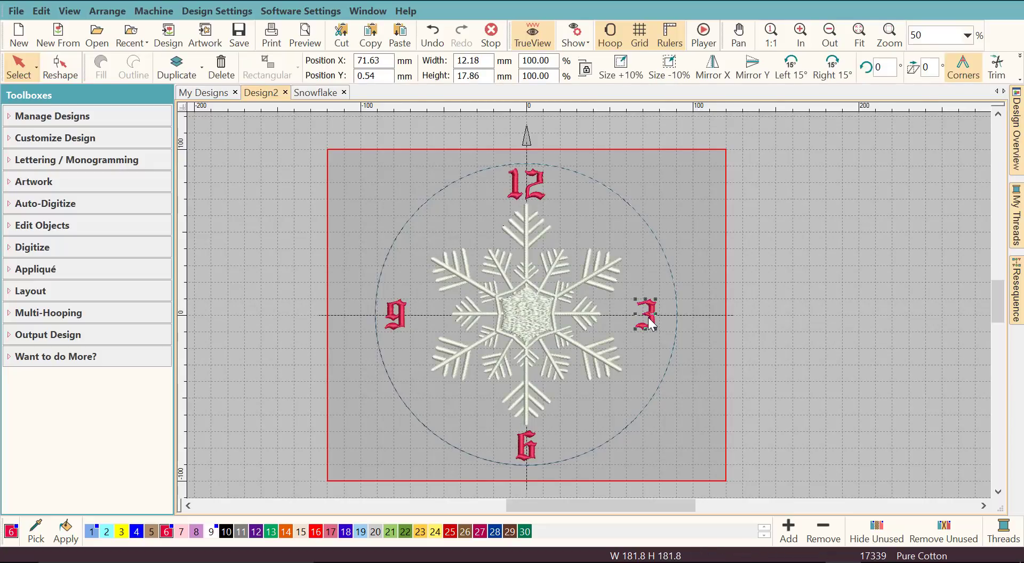
drag(649, 317, 650, 319)
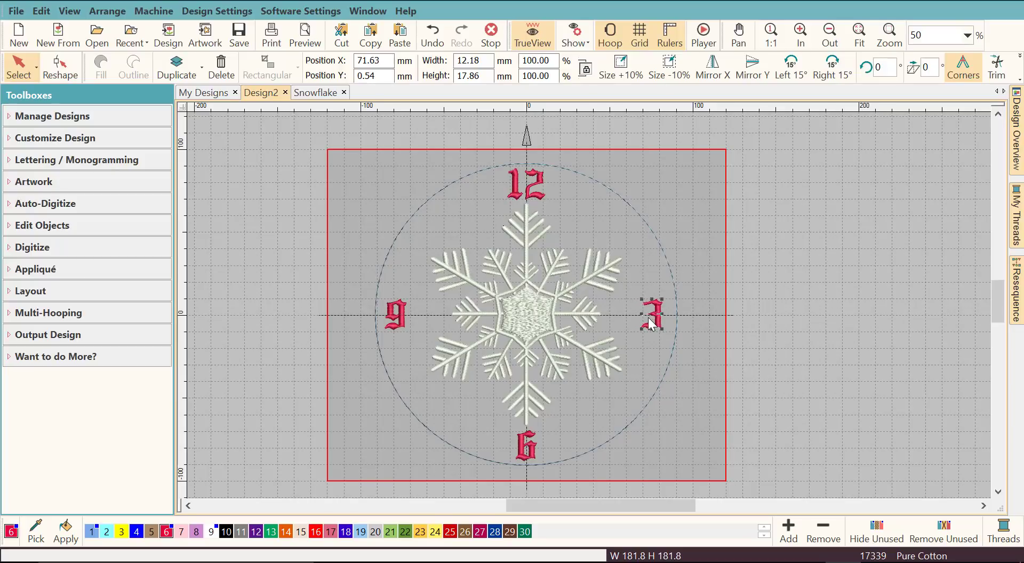
click(650, 322)
drag(648, 318, 648, 318)
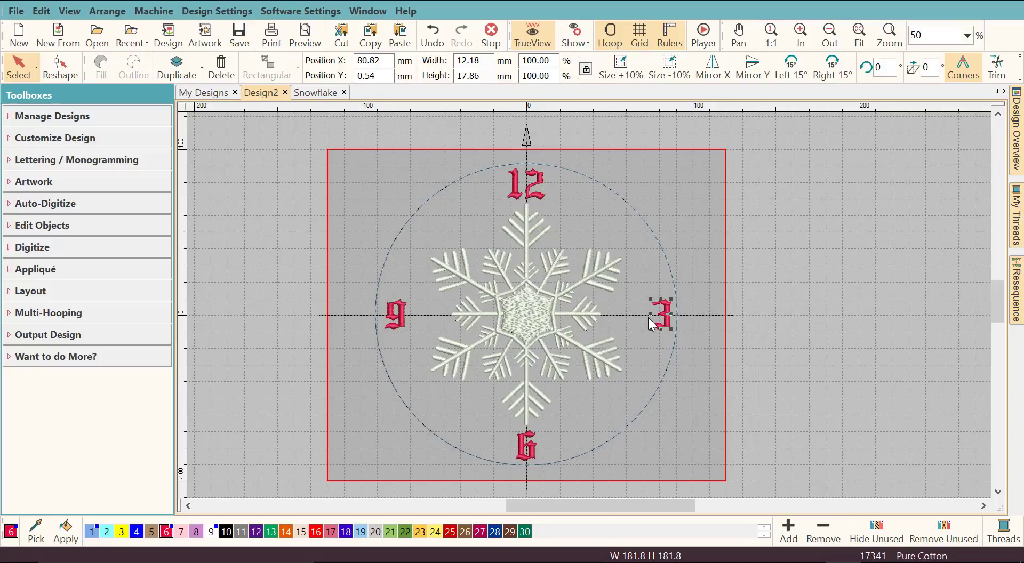
key(Left)
key(Left)
key(Left)
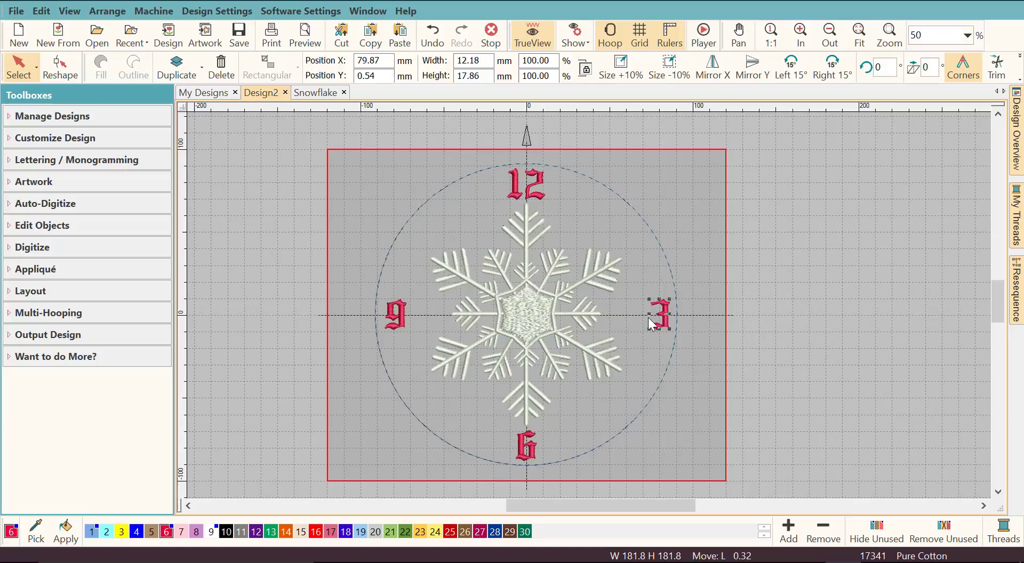
key(Left)
key(Left)
key(Left)
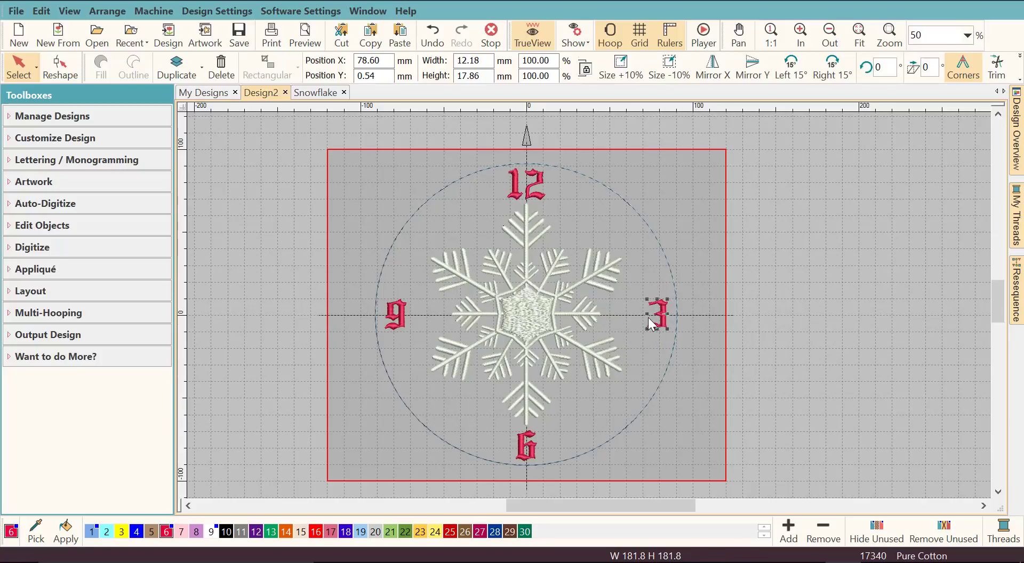
click(697, 363)
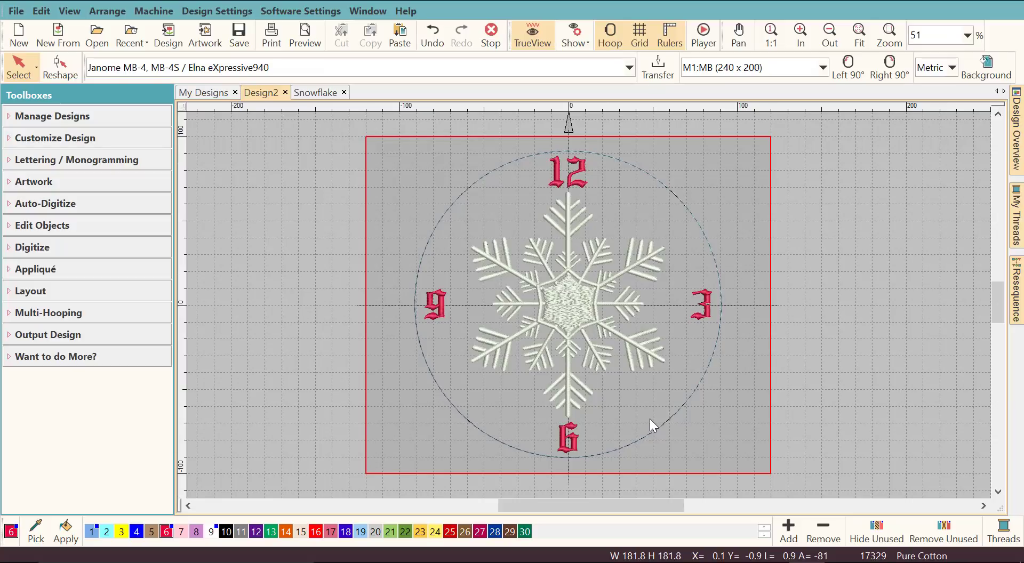
Draw a circle about 12 mm across at the snowflake's centre using Circle / Oval
click(9, 249)
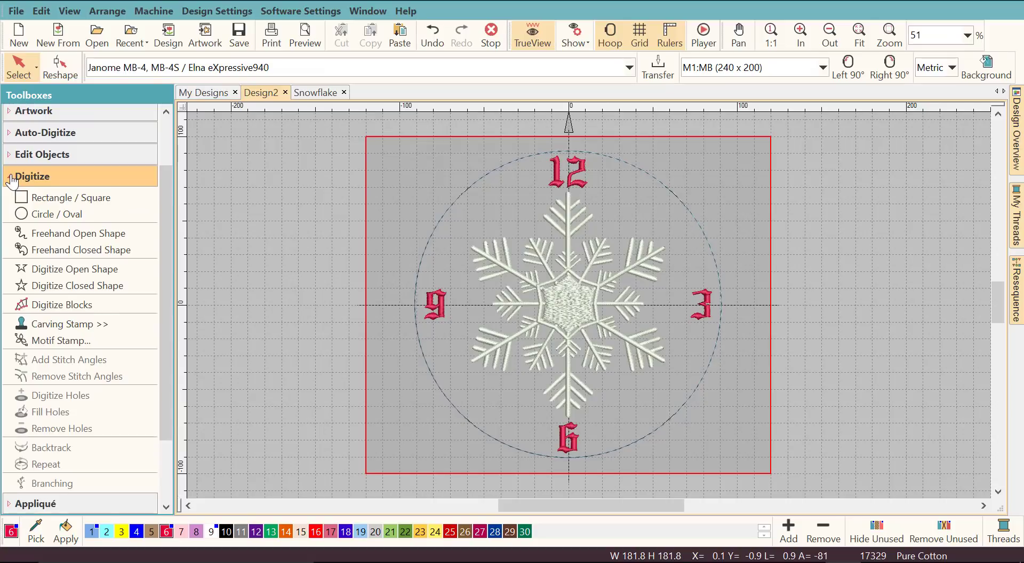
click(43, 216)
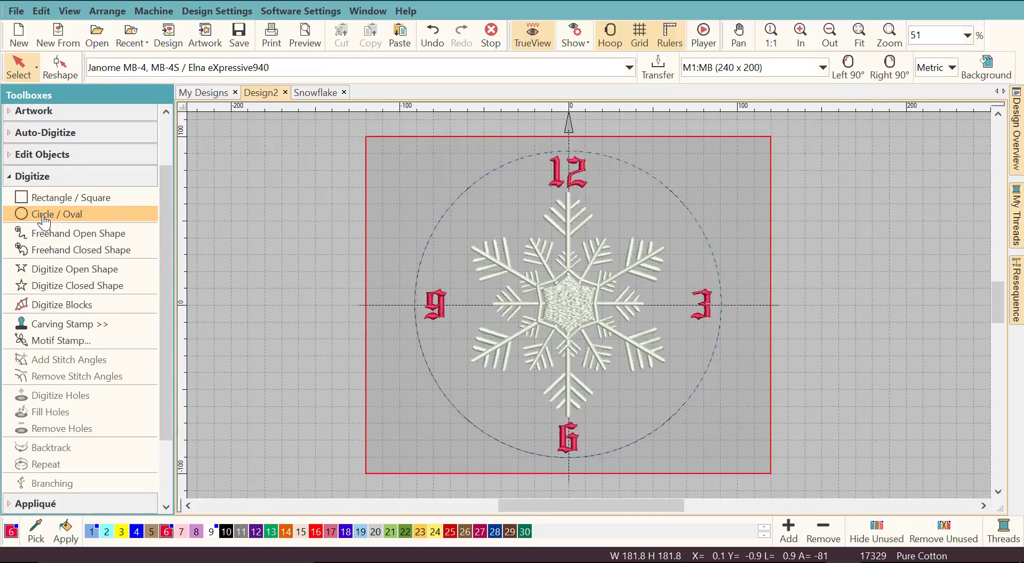
click(567, 303)
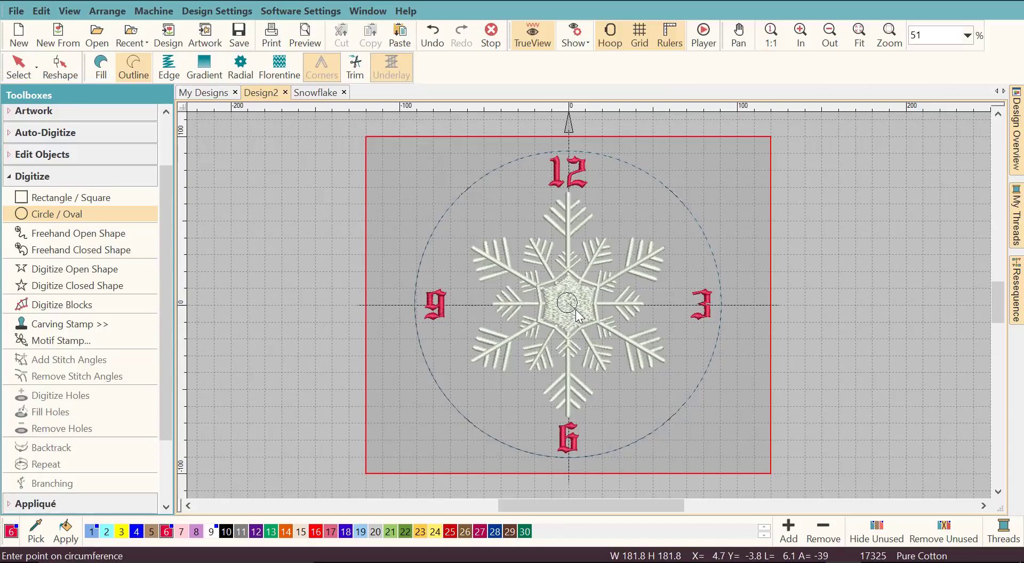
click(575, 309)
key(Return)
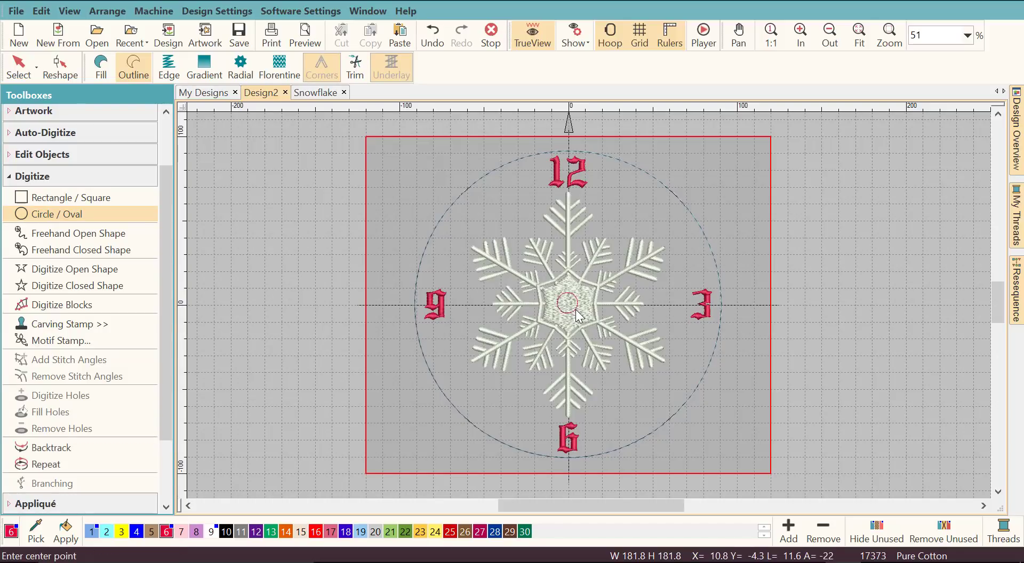
click(18, 68)
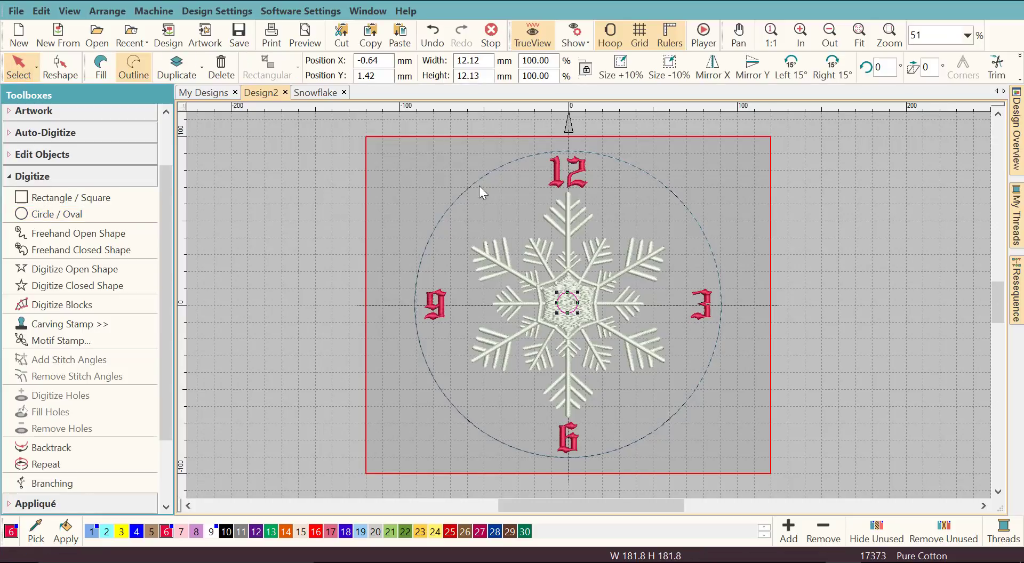
Centre the small circle on the snowflake using Align Centers
click(563, 258)
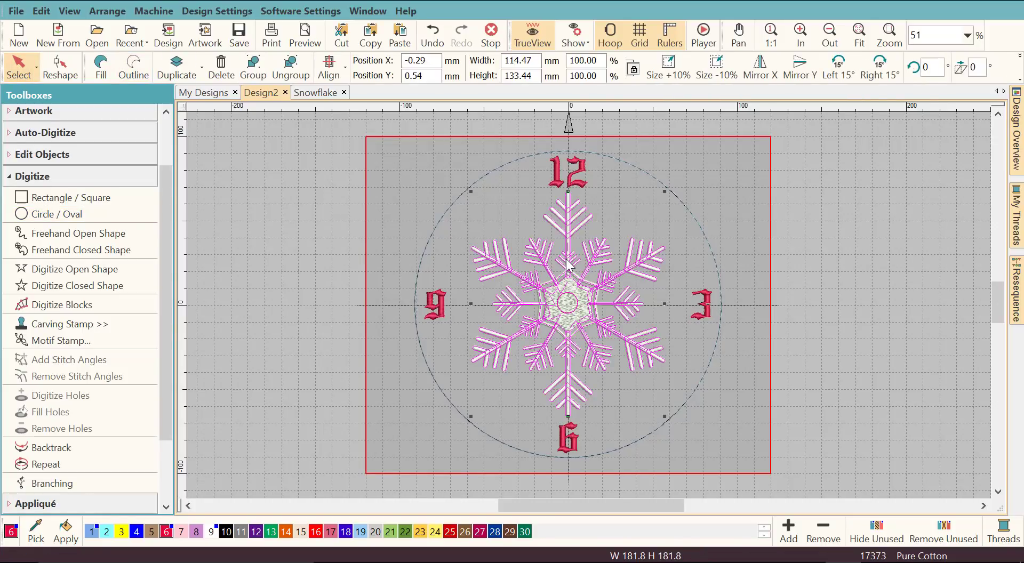
click(346, 73)
click(380, 193)
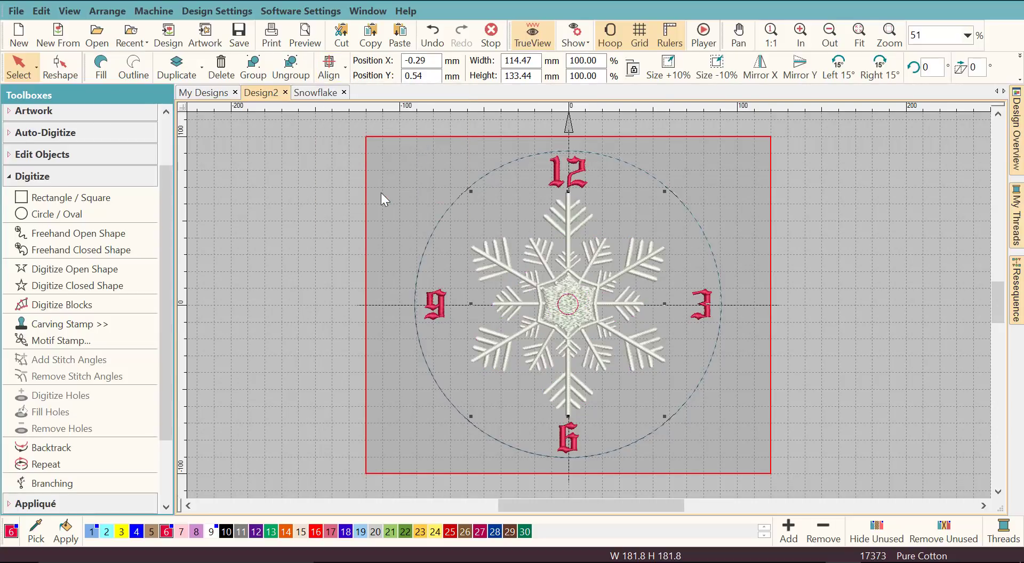
click(452, 224)
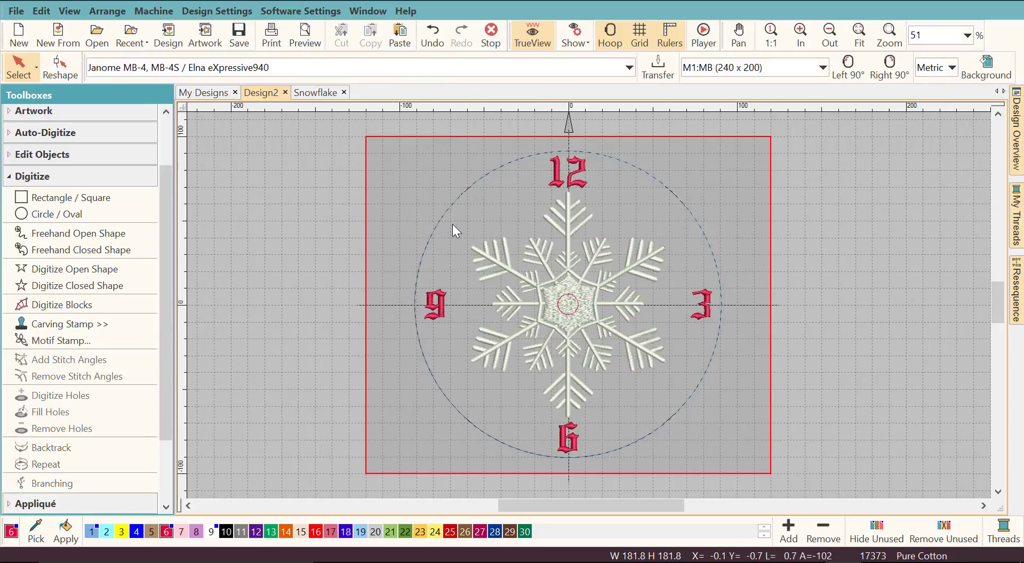
Set the small centre circle's height to 10 mm
click(566, 303)
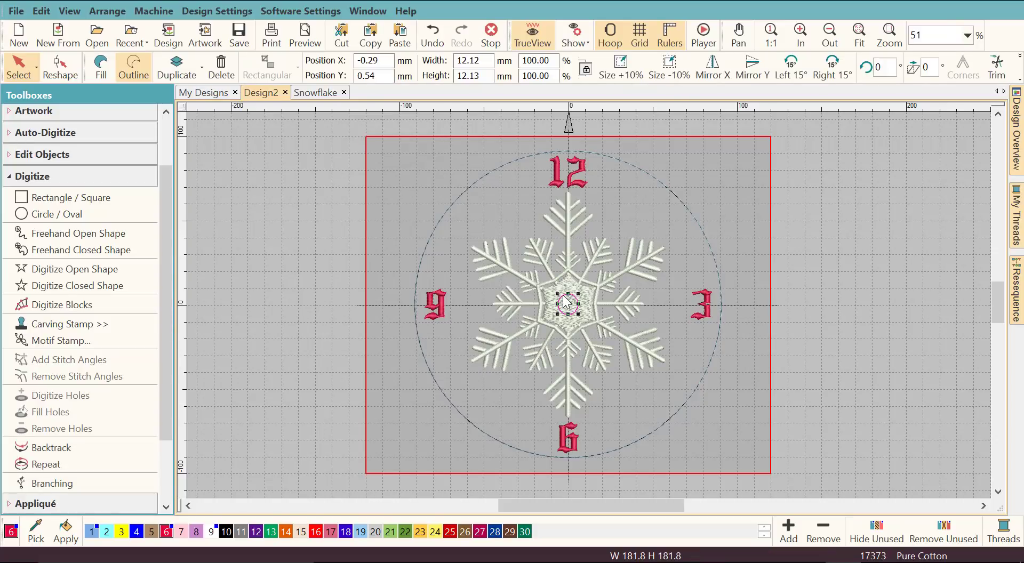
double_click(484, 75)
text(10)
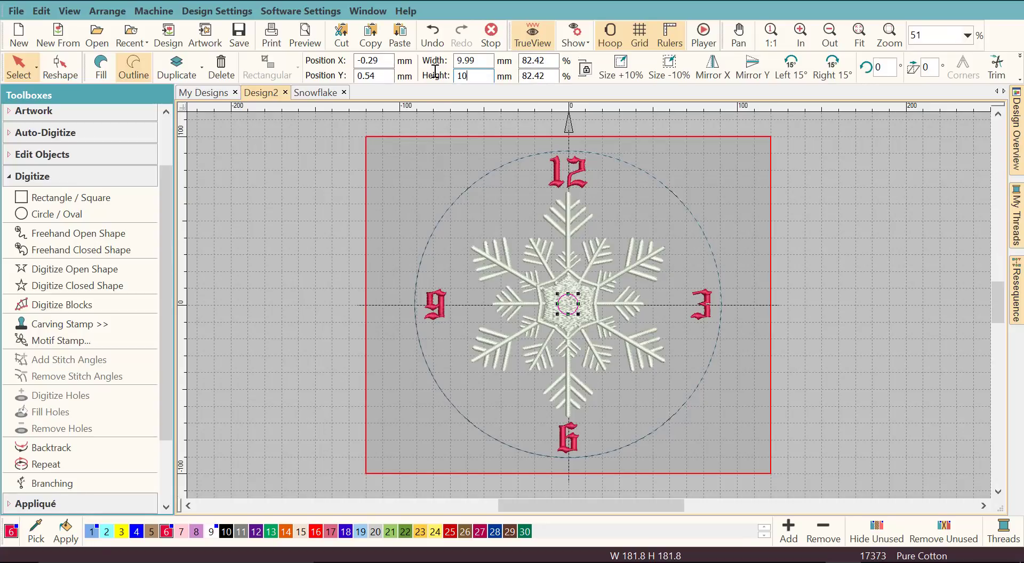
key(Return)
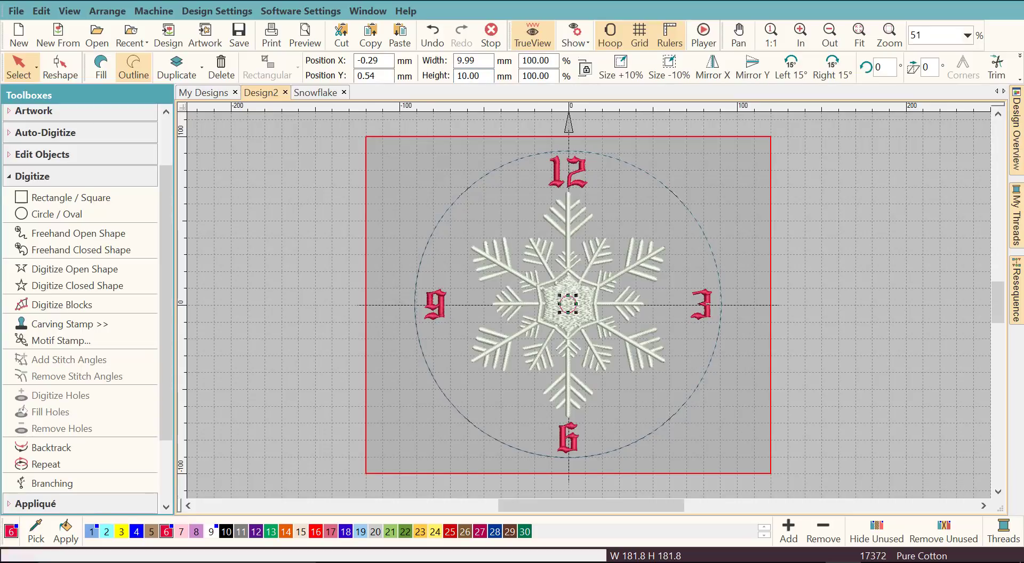
Ungroup the snowflake so its centre hexagon becomes a separate object
click(736, 412)
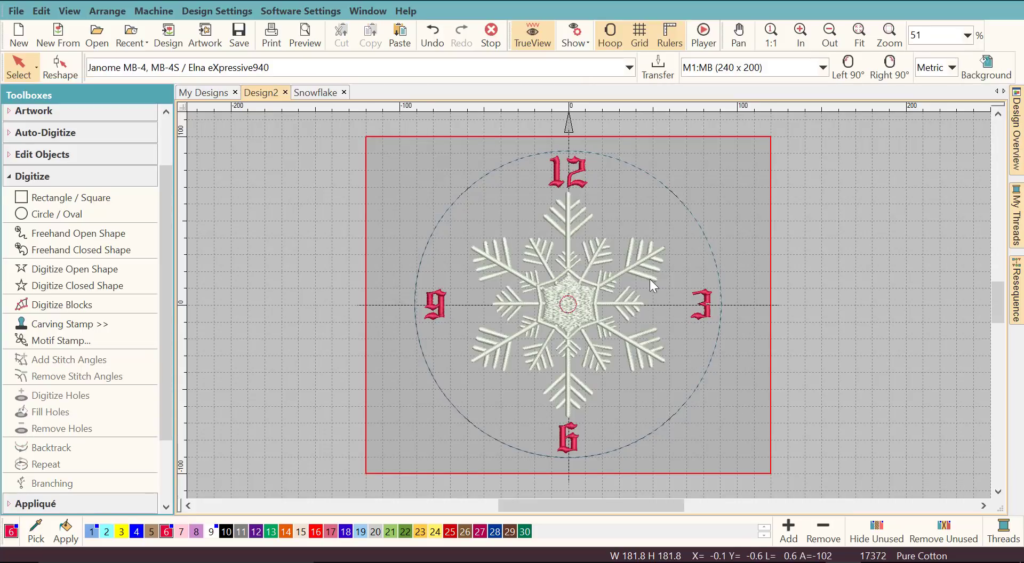
click(569, 225)
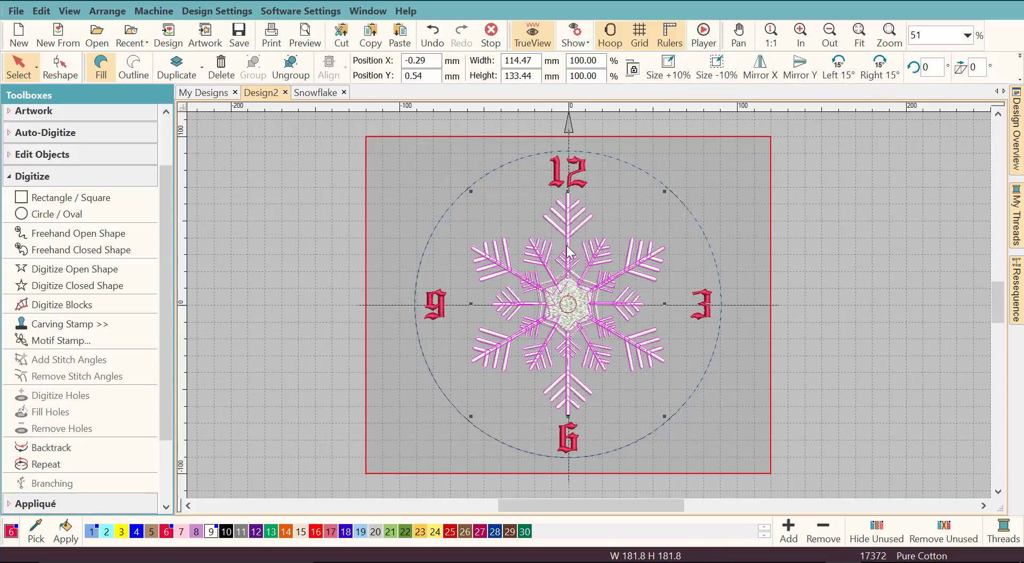
right_click(554, 301)
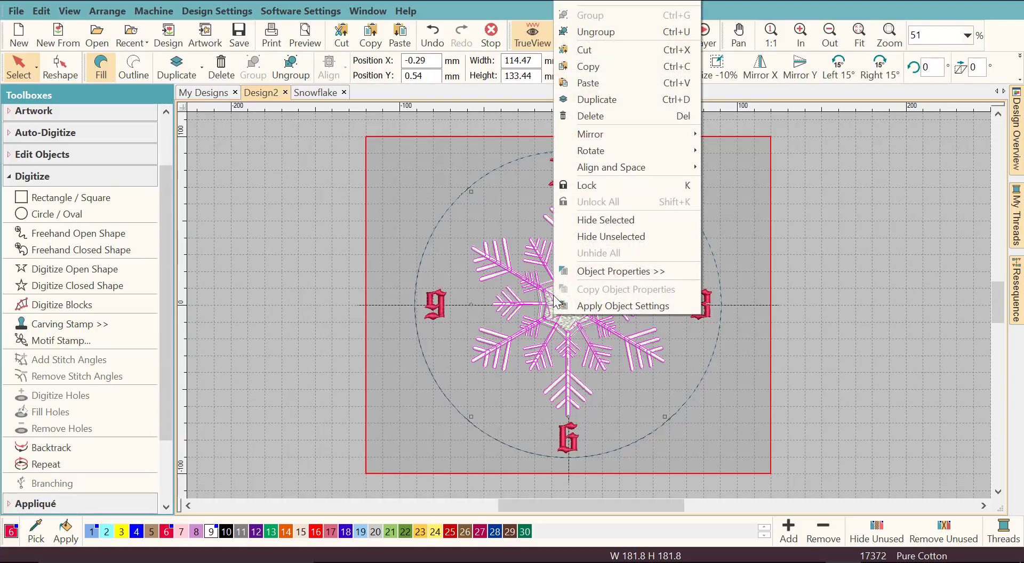
click(595, 32)
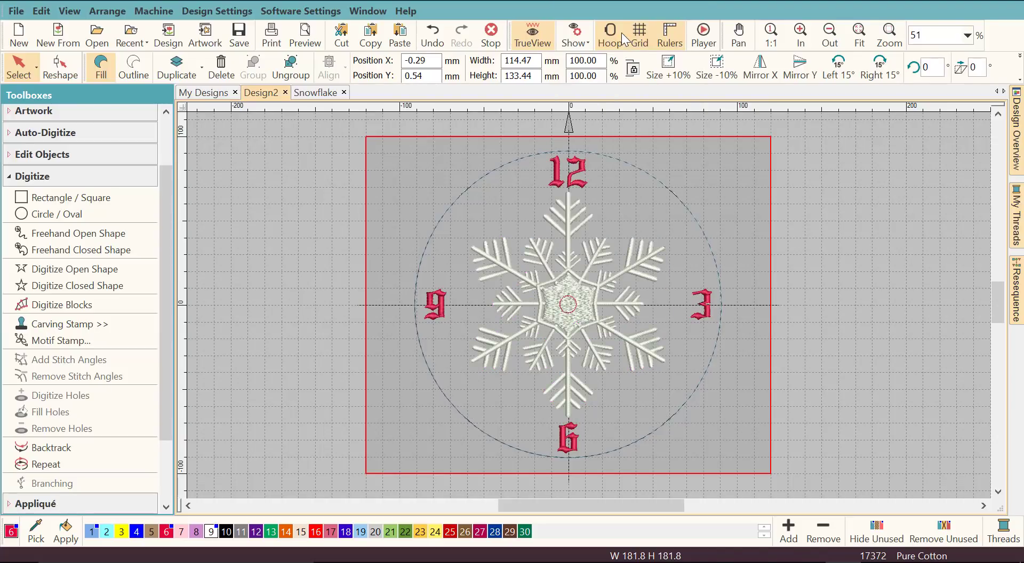
click(551, 294)
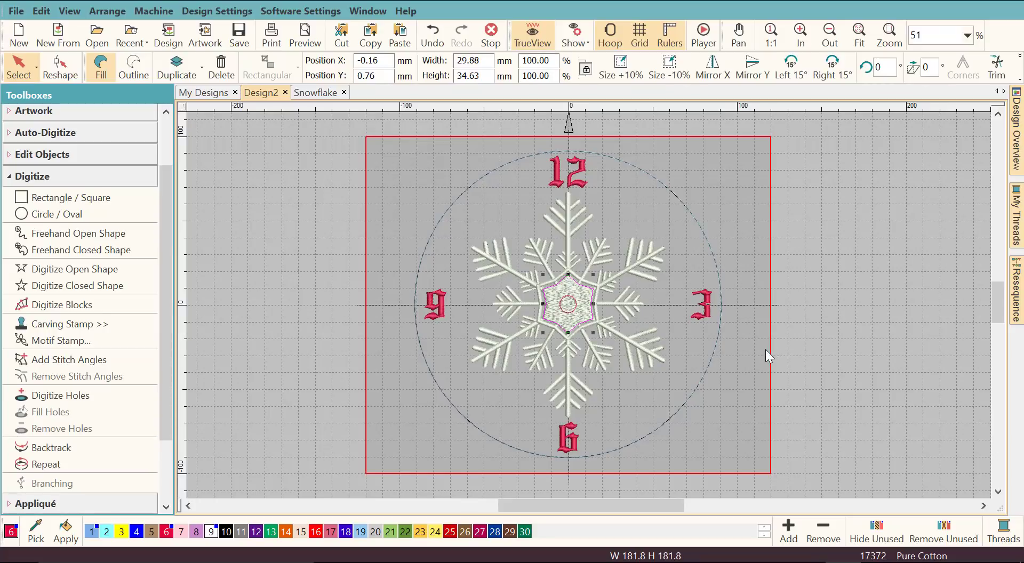
click(849, 354)
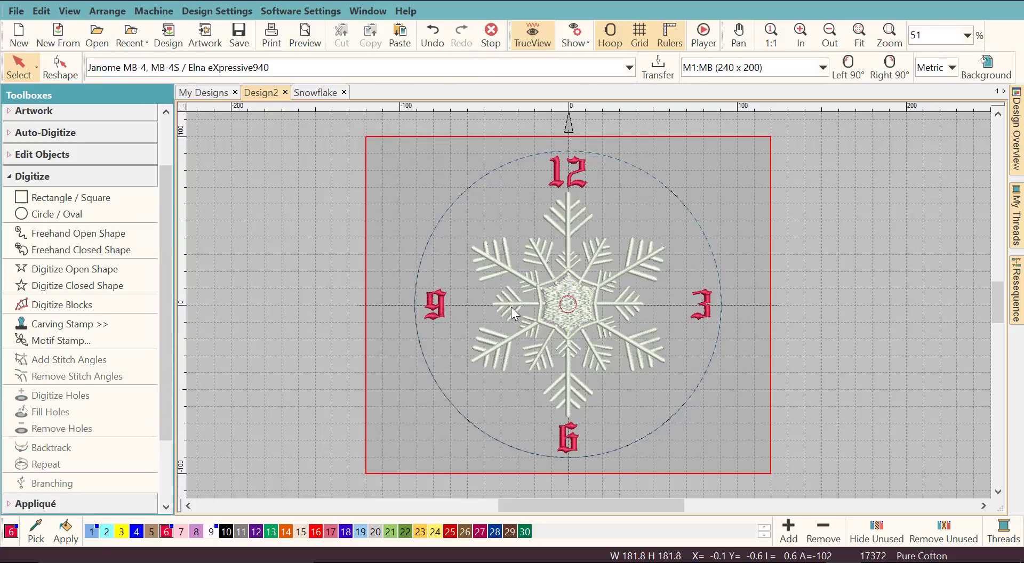
Zoom in closely on the snowflake's centre hexagon
key(z)
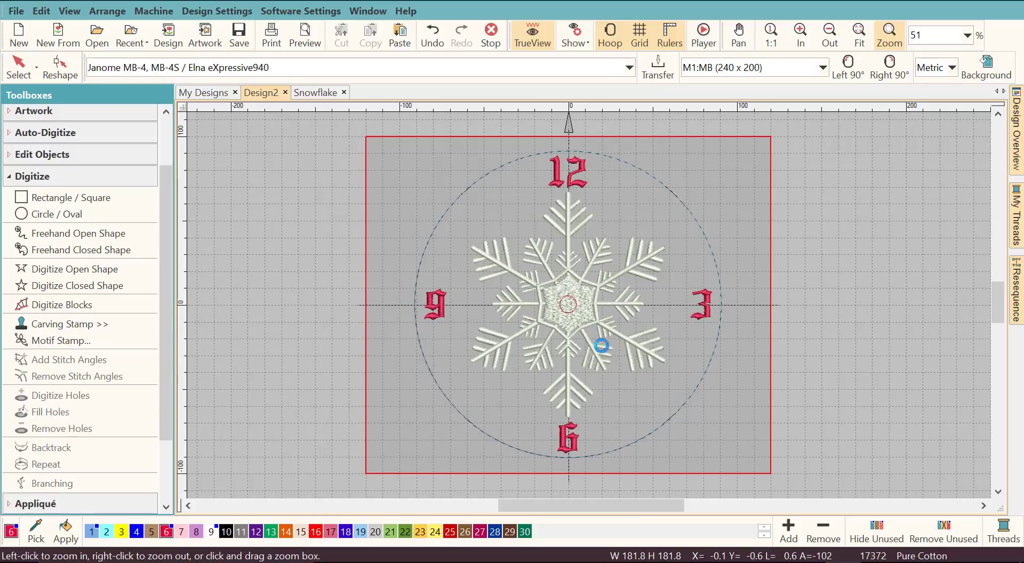
click(647, 399)
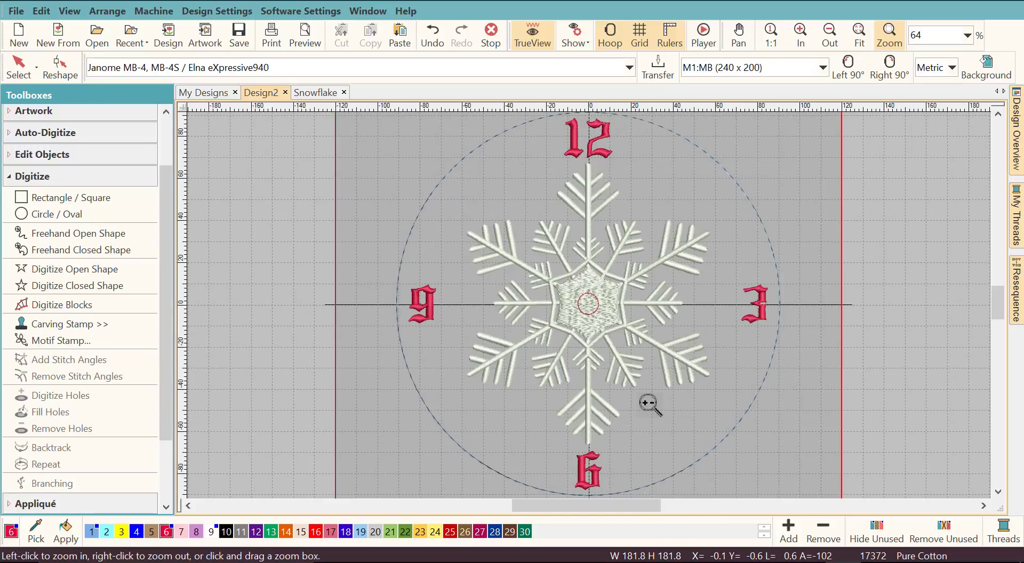
click(708, 459)
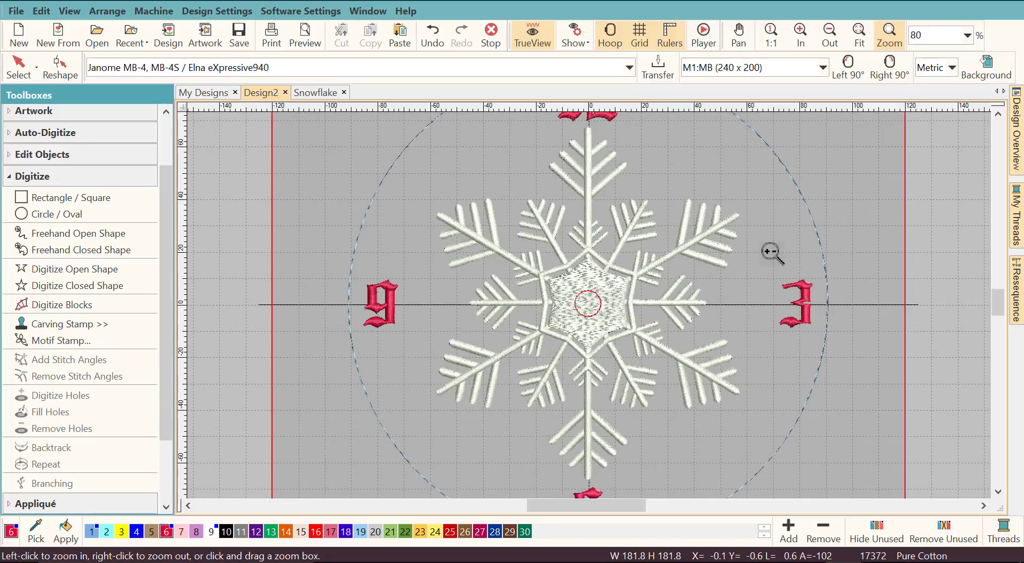
drag(588, 304, 770, 497)
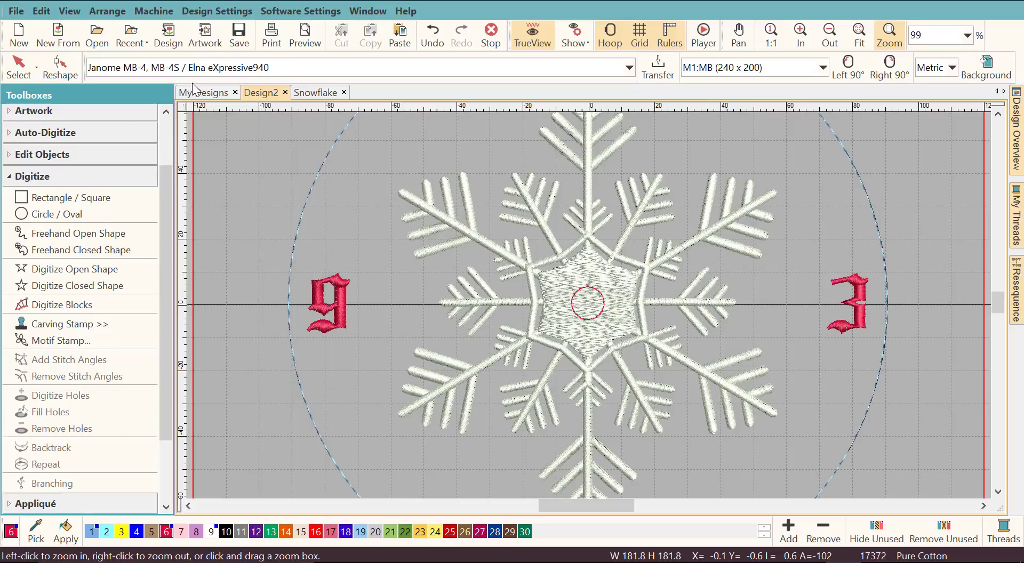
key(Escape)
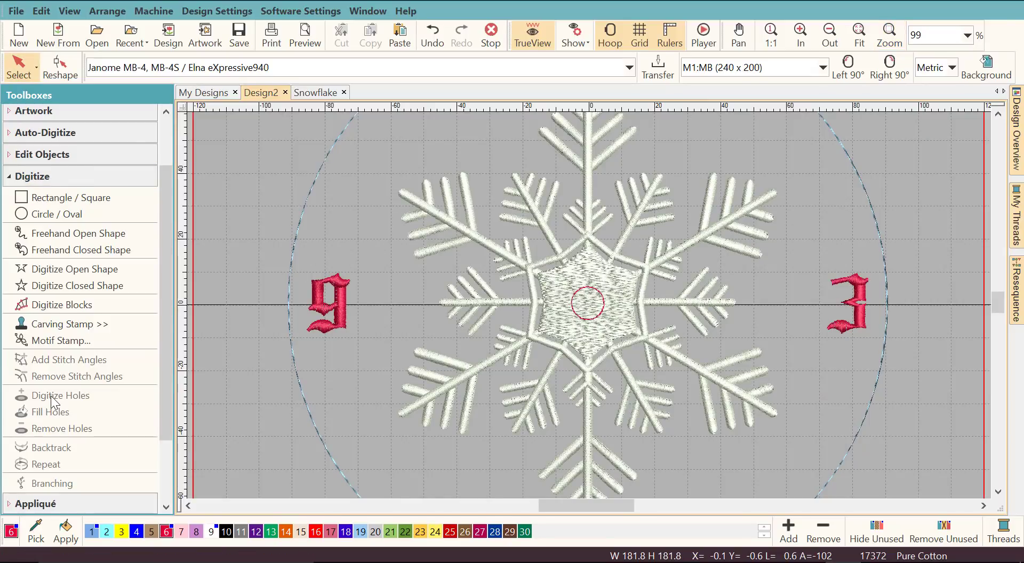
Cut a four-point hole in the centre hexagon fill around the small red circle
click(568, 267)
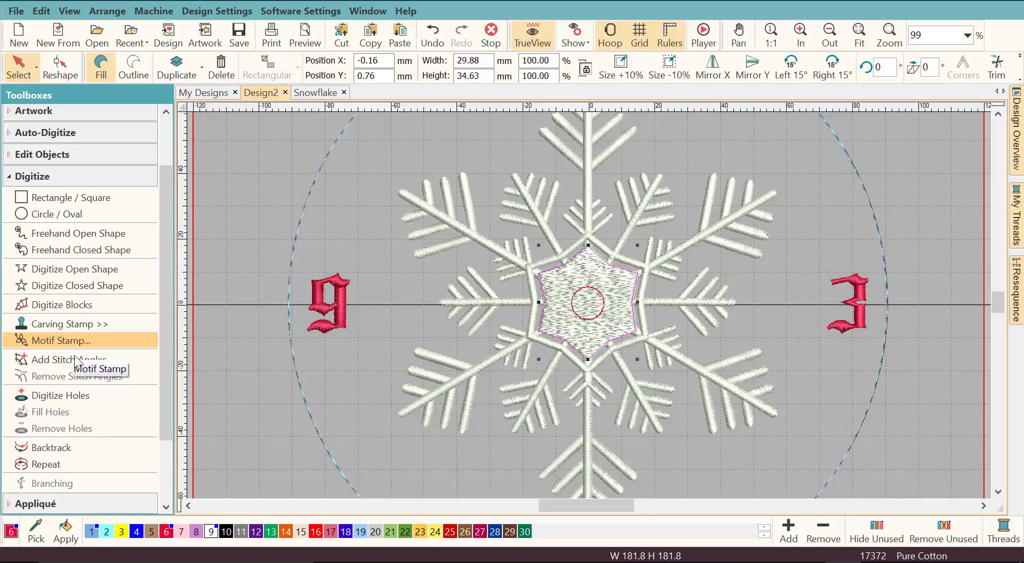
click(76, 401)
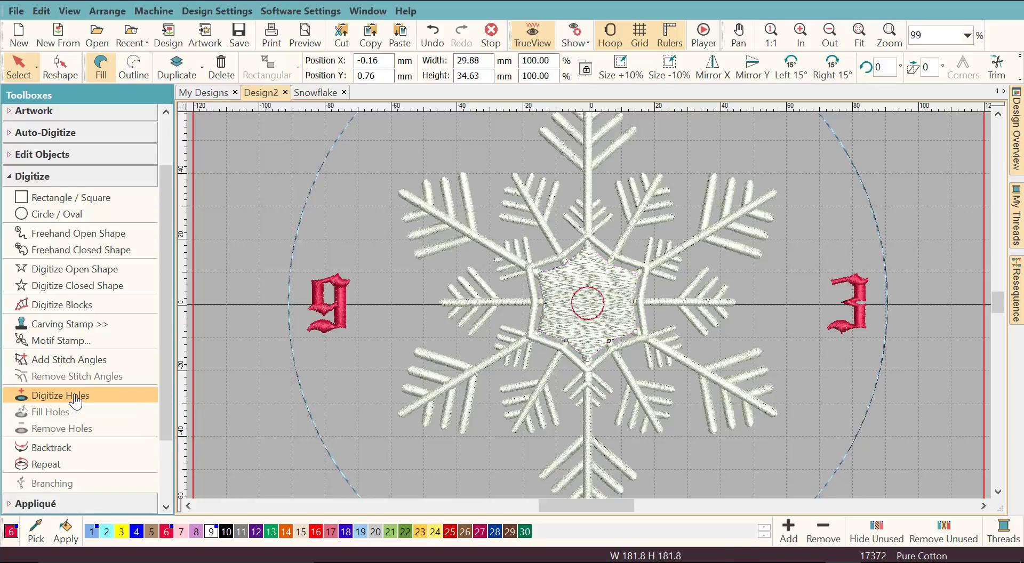
click(587, 289)
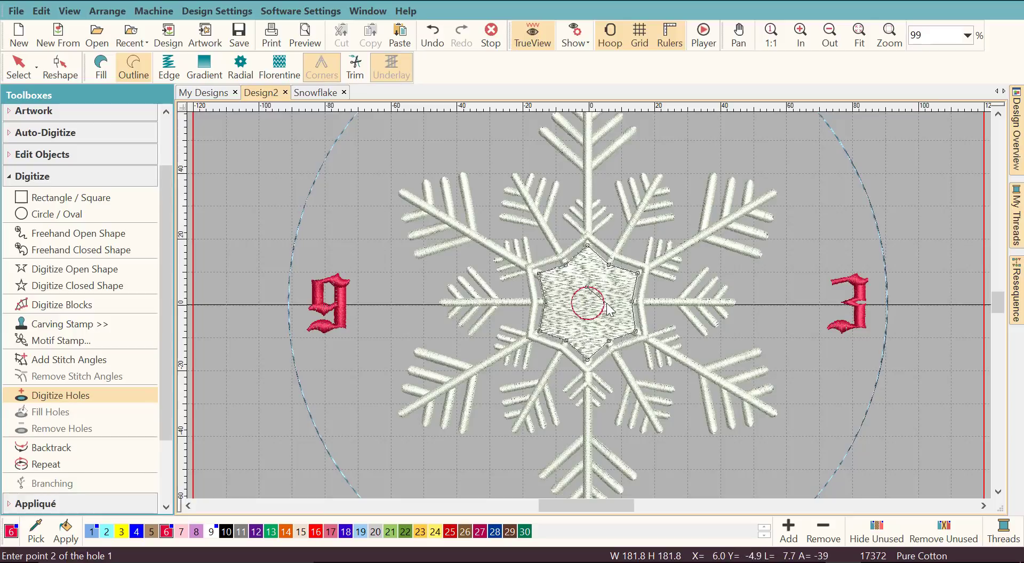
click(603, 305)
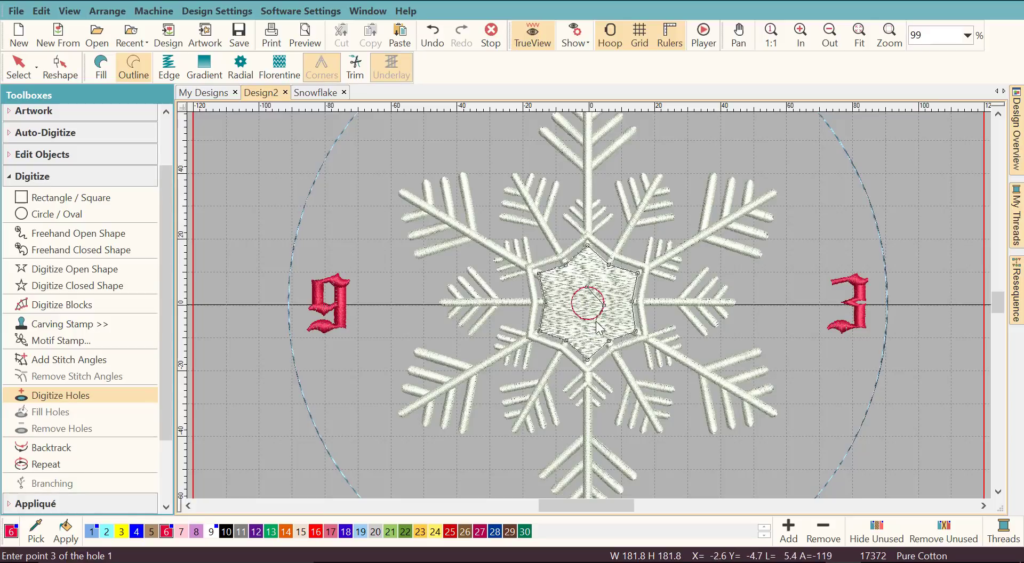
click(590, 321)
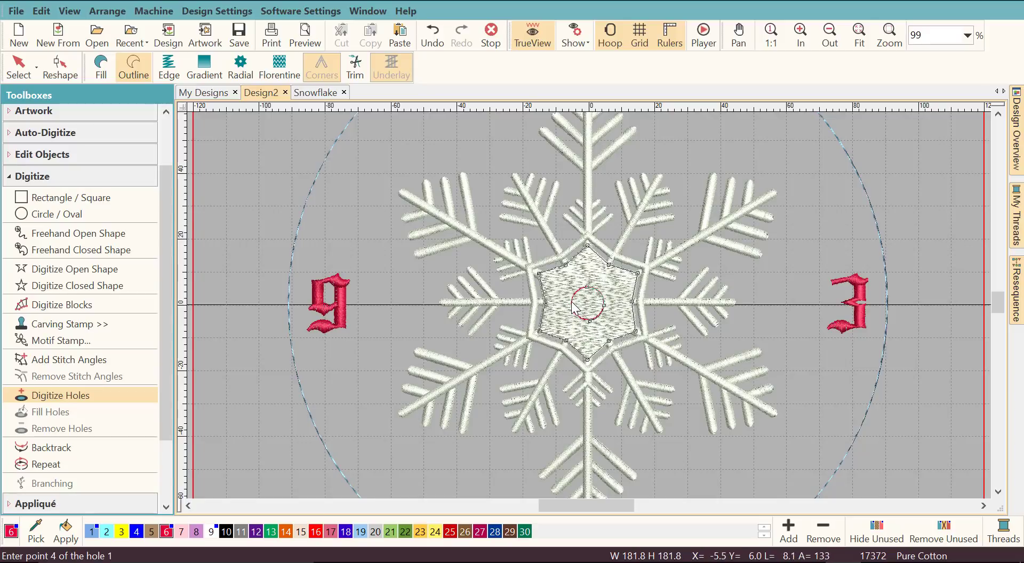
click(571, 305)
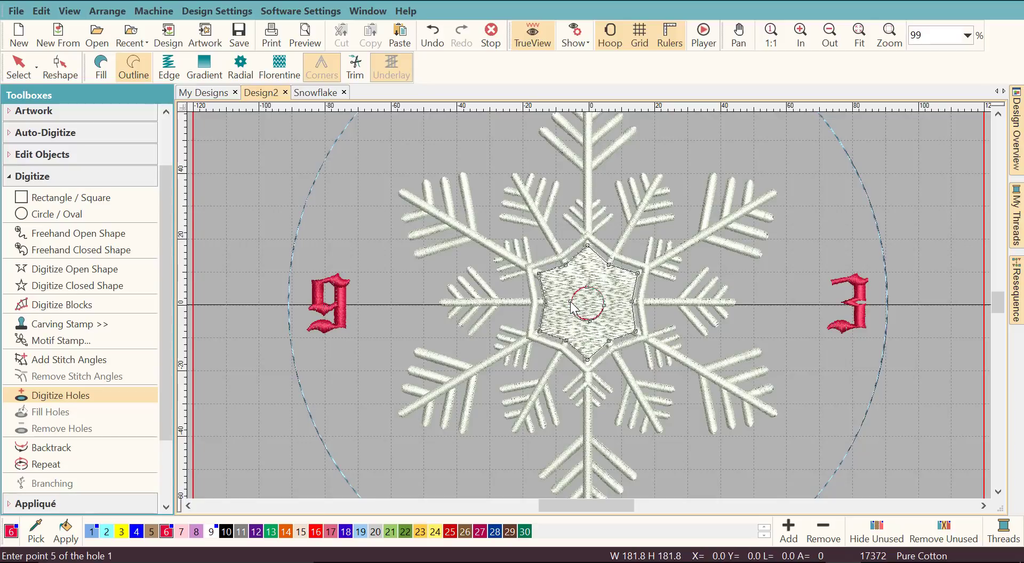
key(Return)
key(Return)
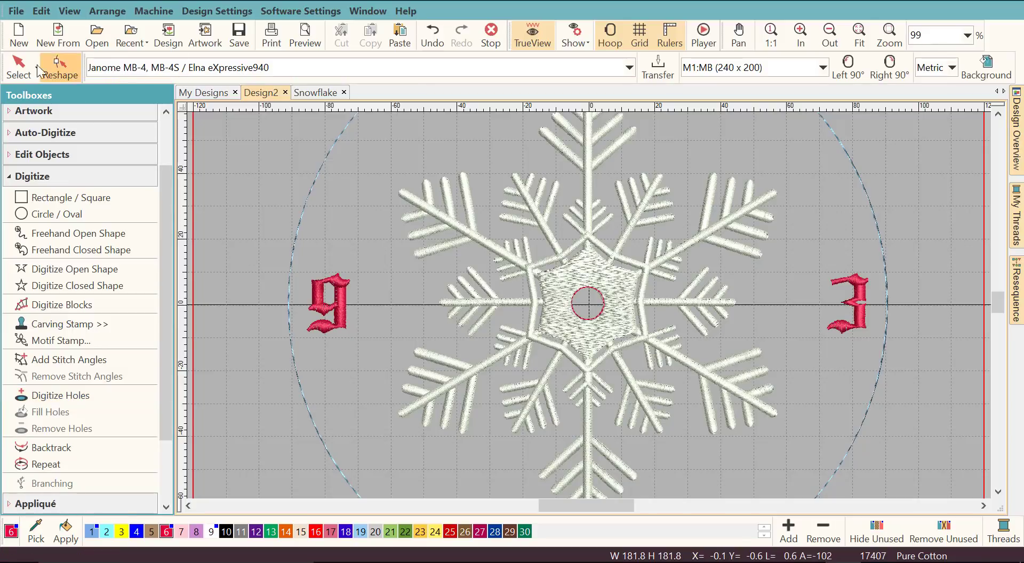
Delete the small red centre circle from the Resequence object list, leaving the hexagon's hole open
click(17, 73)
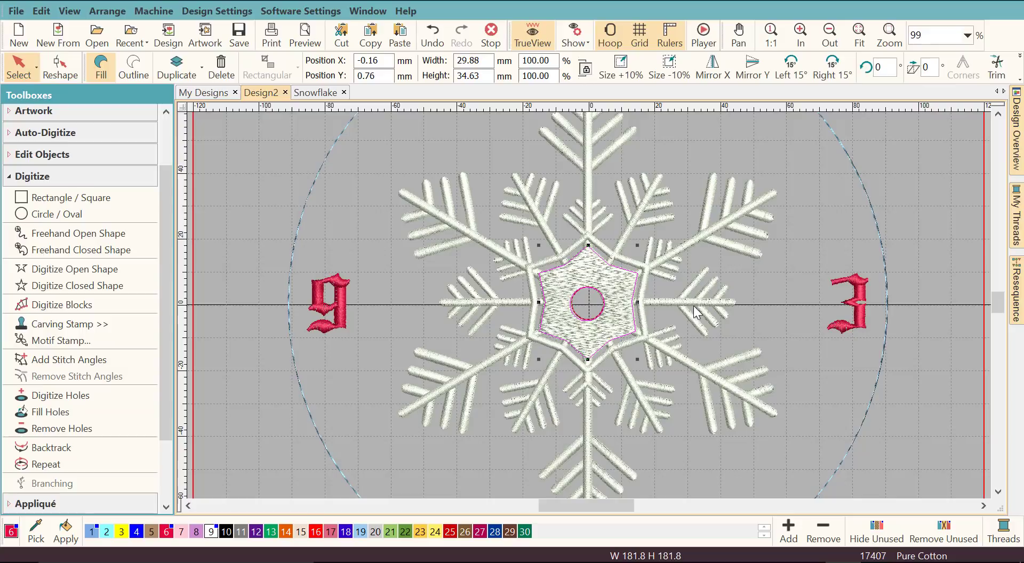
click(936, 252)
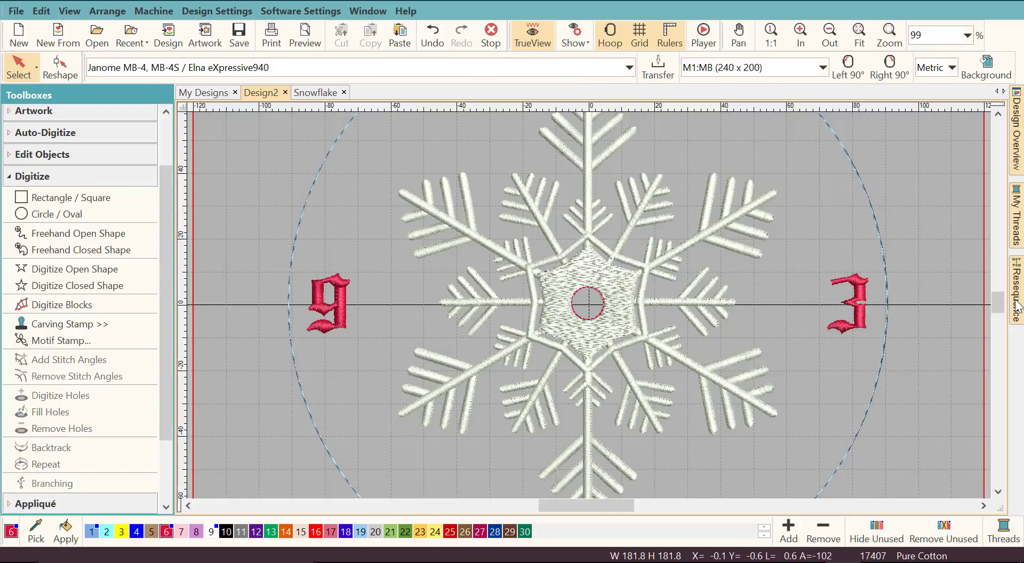
click(1016, 306)
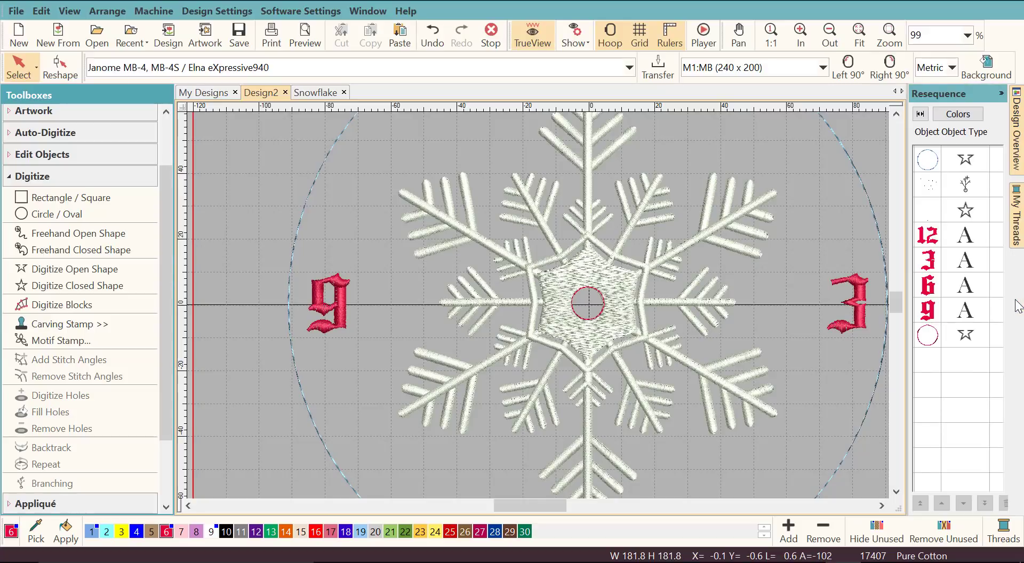
click(927, 335)
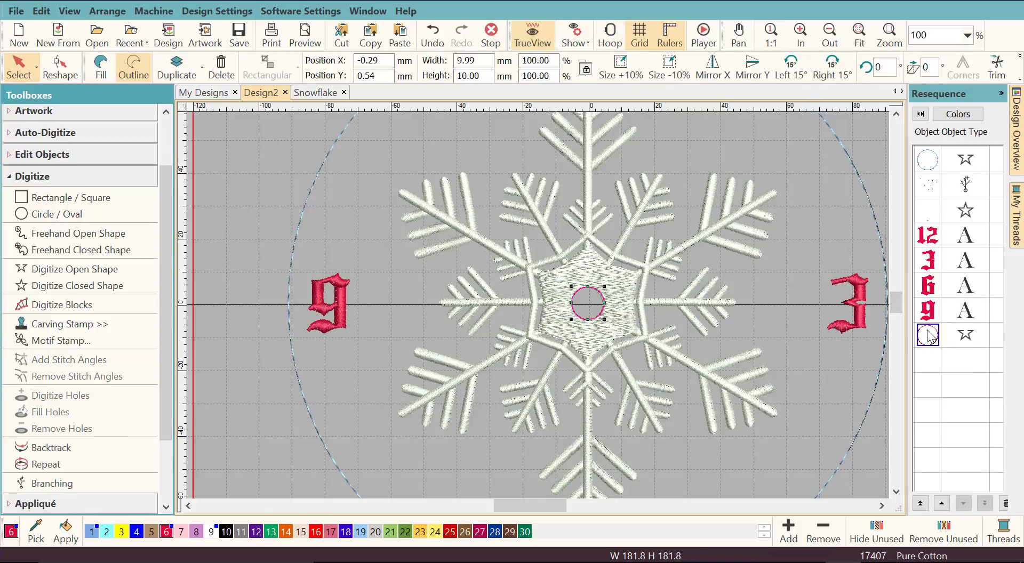
key(Delete)
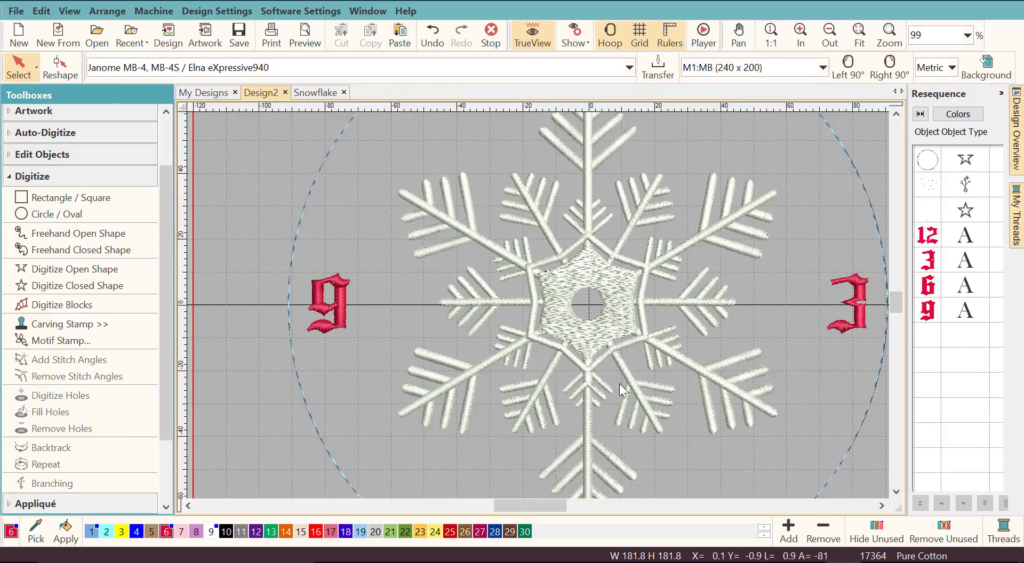
Collapse the Resequence docker and zoom out twice until the whole hoop is visible
scroll(744, 337, down, 1)
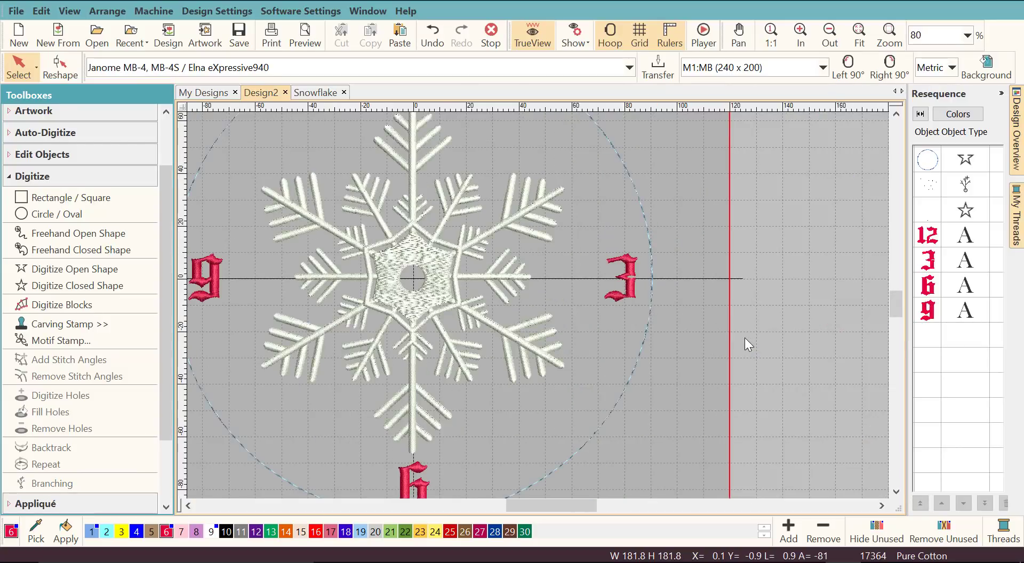
drag(533, 504, 522, 503)
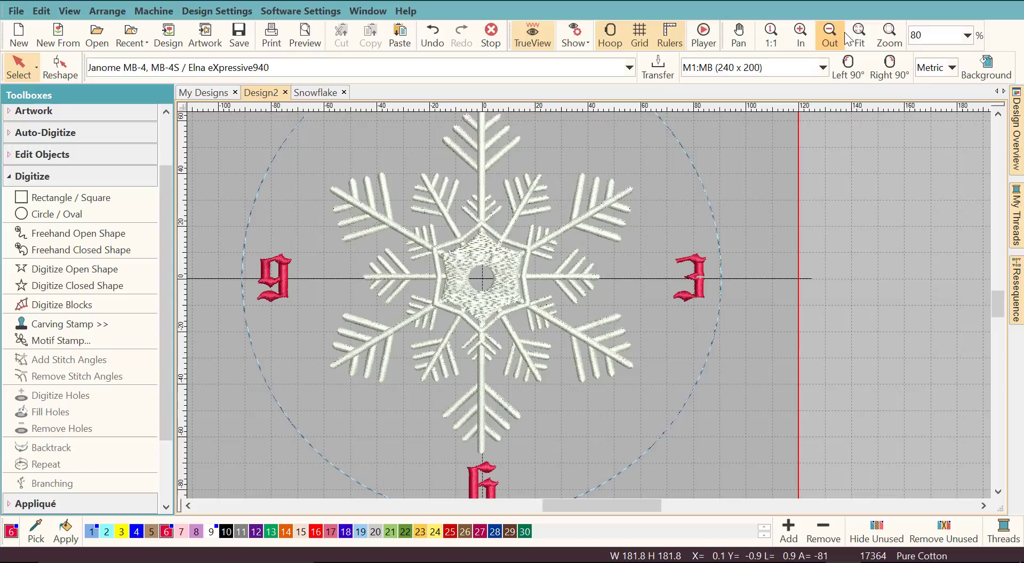
click(829, 38)
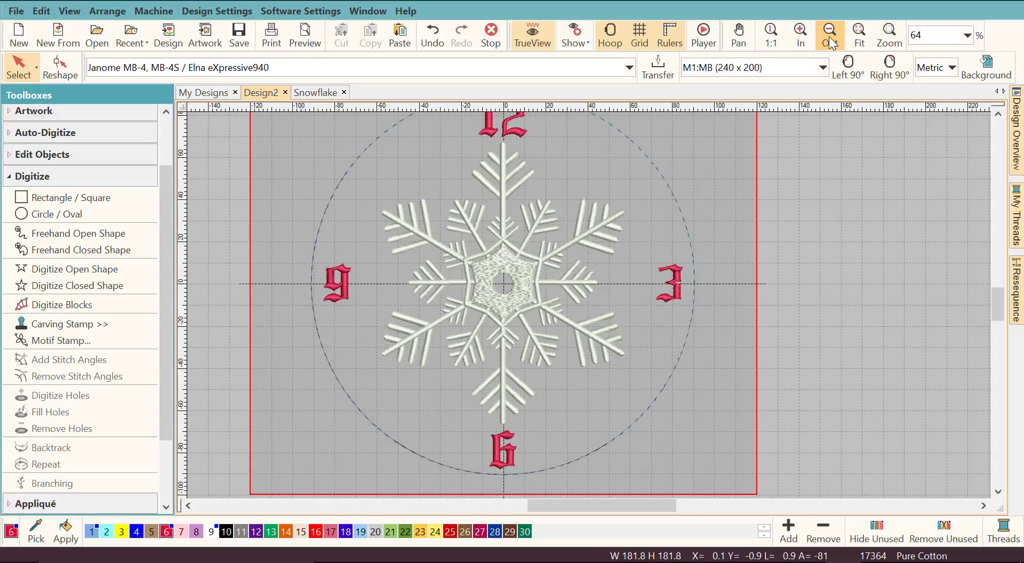
click(828, 36)
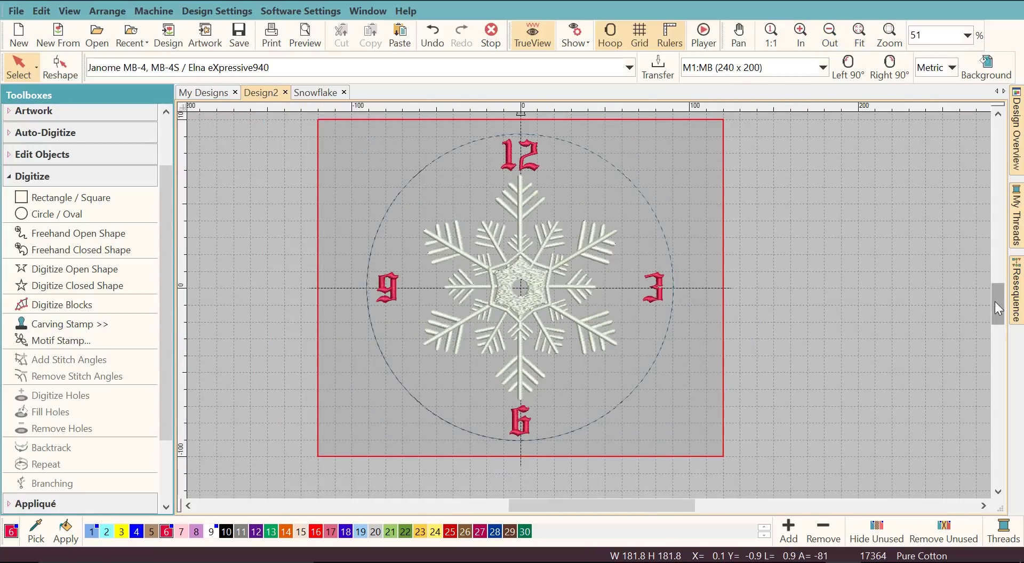
drag(993, 301, 996, 299)
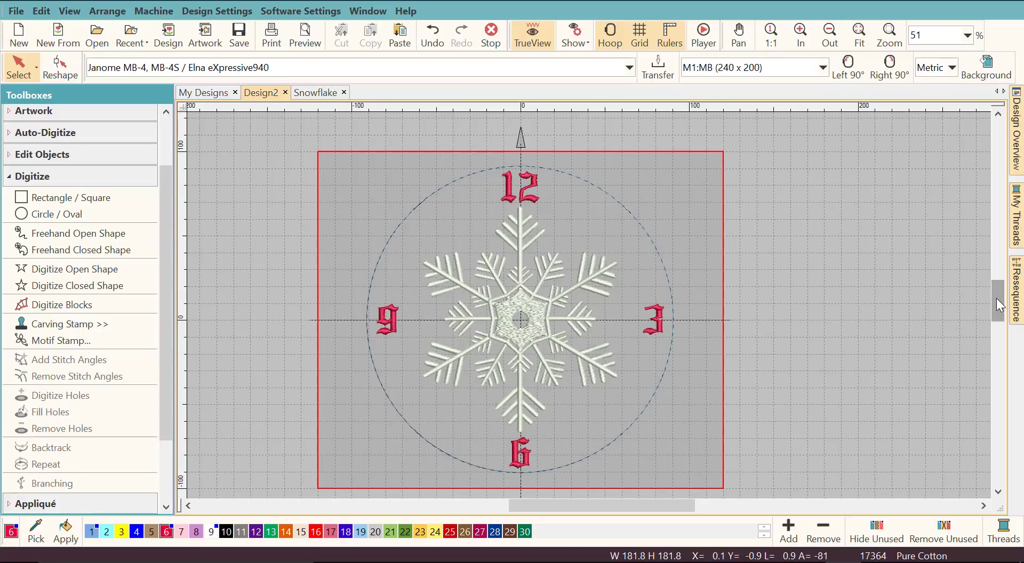